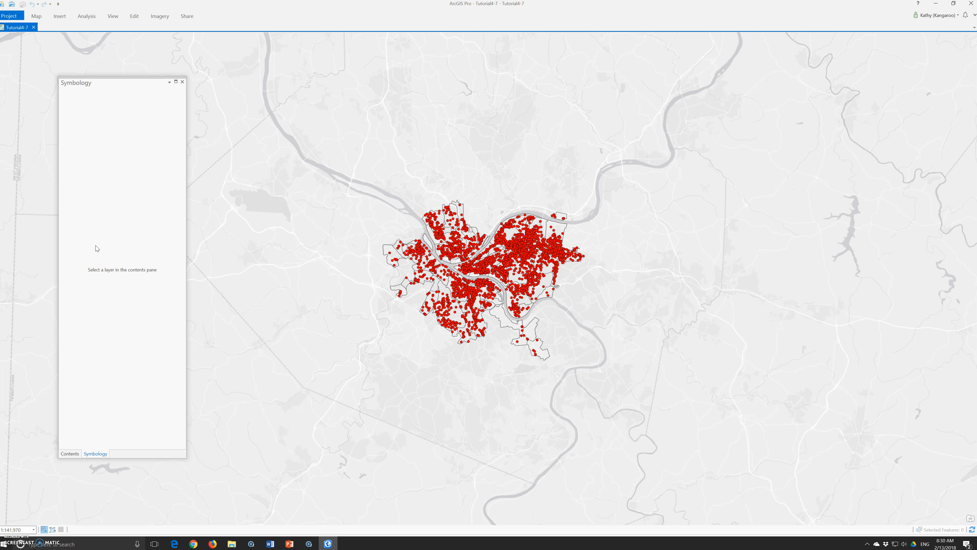
# - Zoom the map in to the Pittsburgh neighbourhoods and close the Symbology pane to show Contents
pyautogui.click(33, 15)
pyautogui.click(92, 33)
pyautogui.click(112, 82)
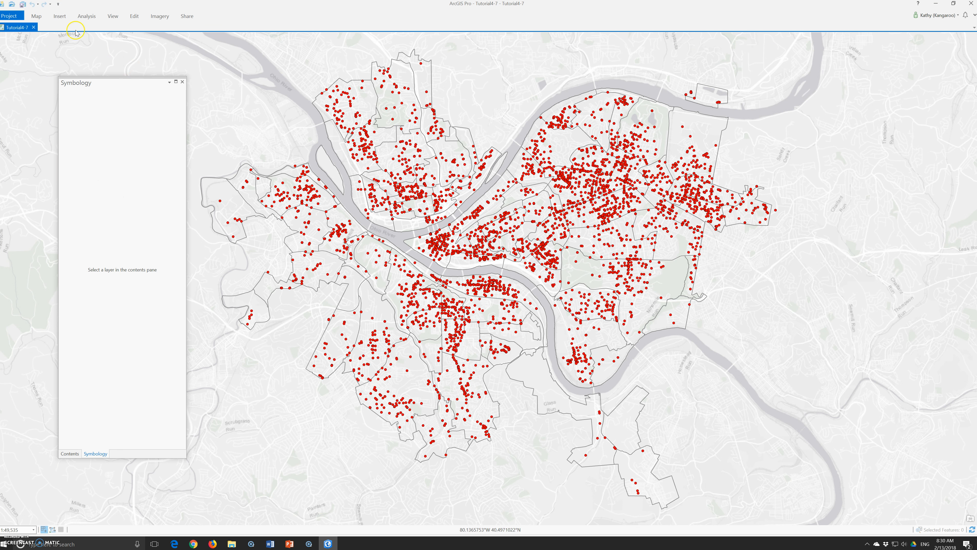
pyautogui.click(181, 82)
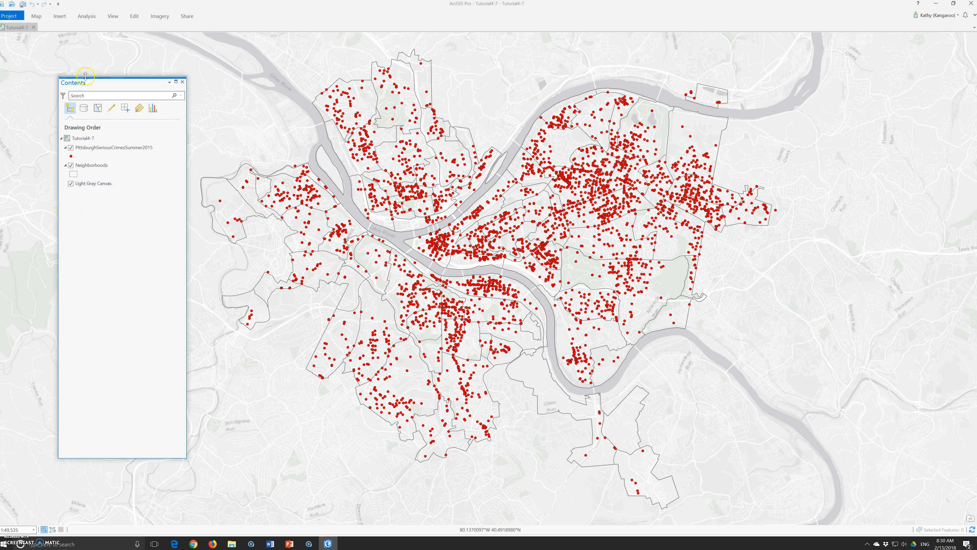
# - Search the geoprocessing tools for create table and open the Create Table tool
pyautogui.click(87, 15)
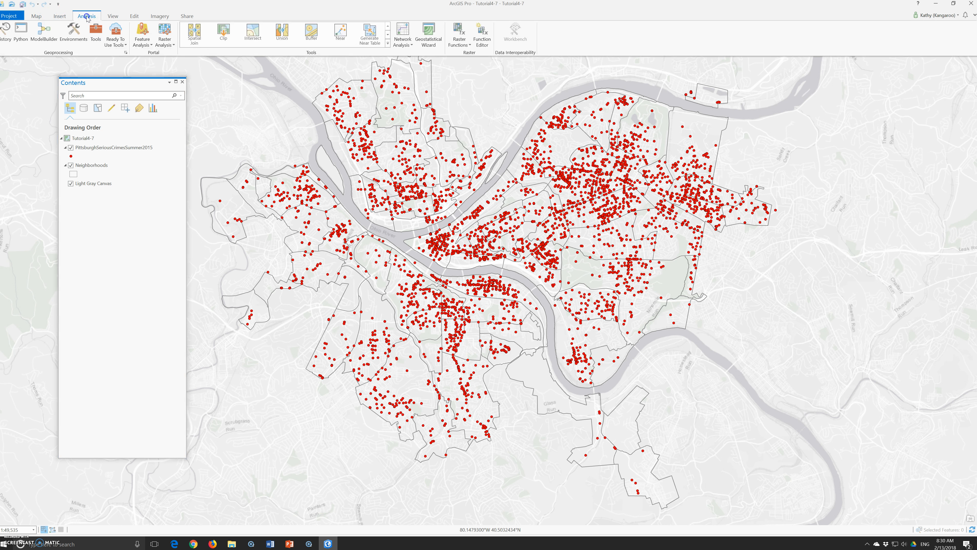
pyautogui.click(95, 36)
pyautogui.click(151, 156)
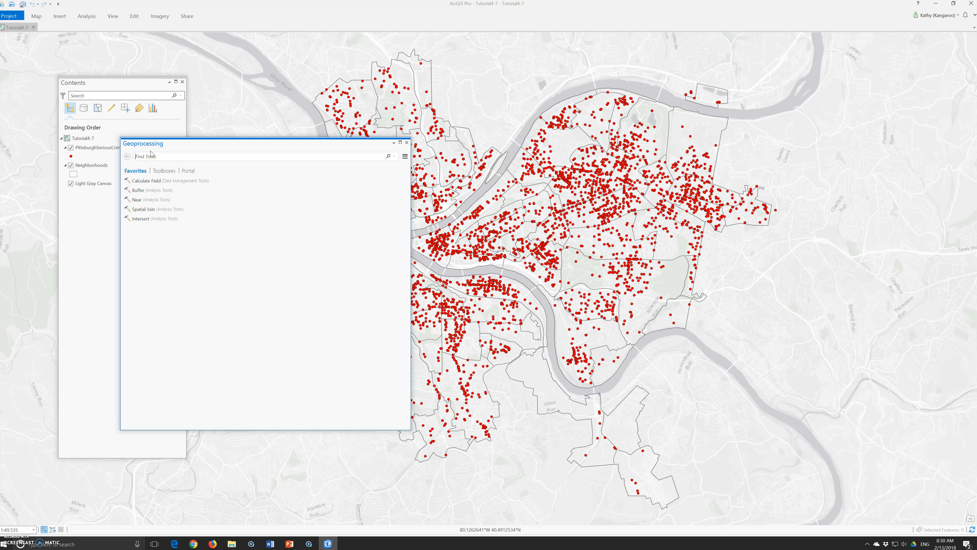
pyautogui.write('create table')
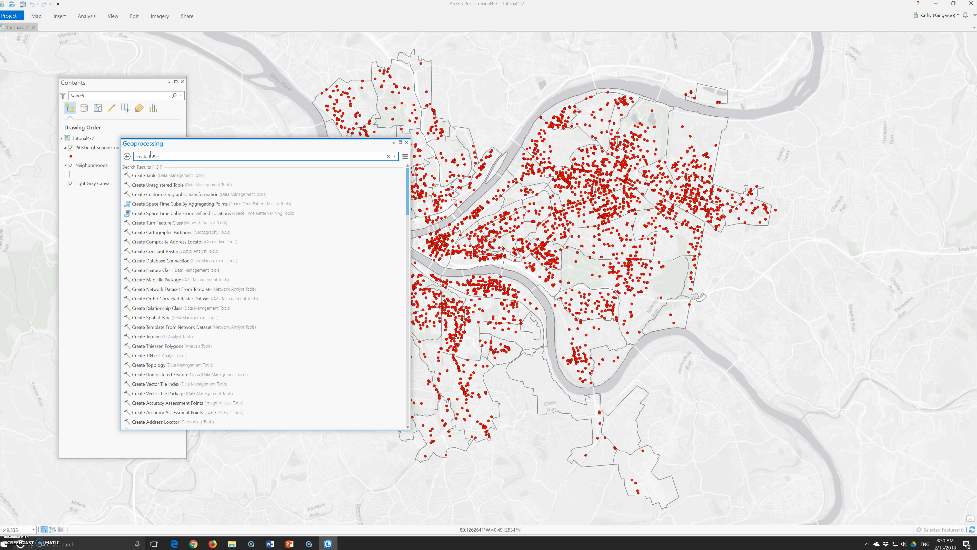
pyautogui.click(144, 176)
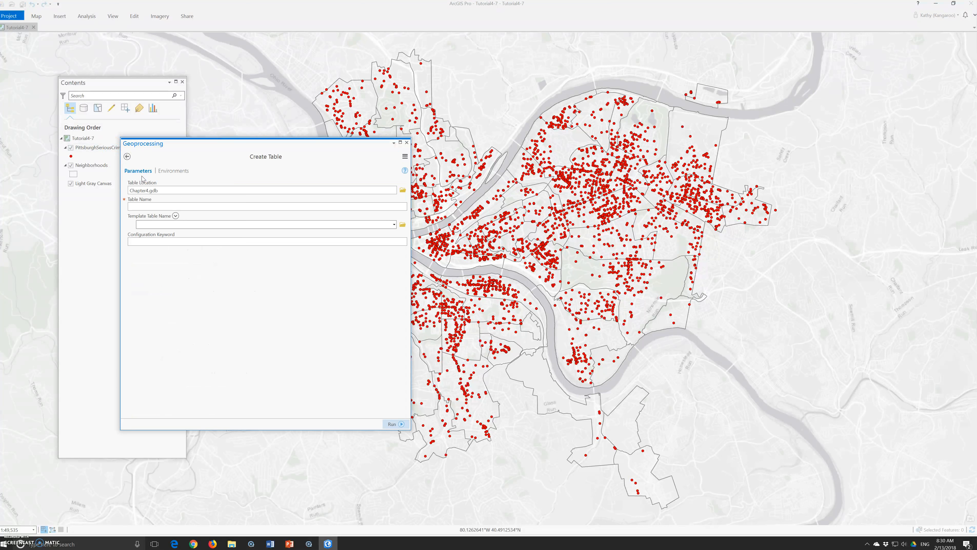
# - Run Create Table with table name UCRHierarchyCode in Chapter4.gdb, then close the Geoprocessing pane
pyautogui.click(168, 207)
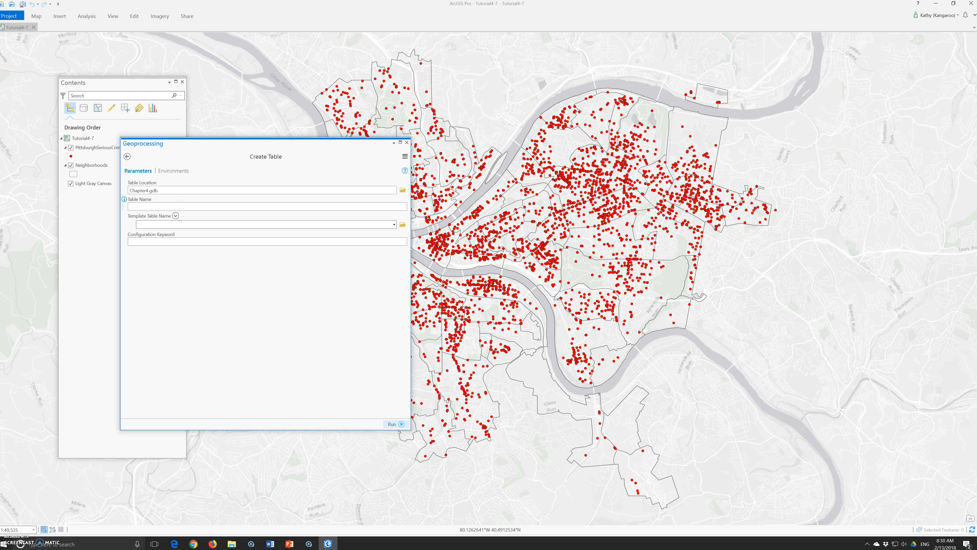
pyautogui.write('UCRHierarchyCode')
pyautogui.click(402, 424)
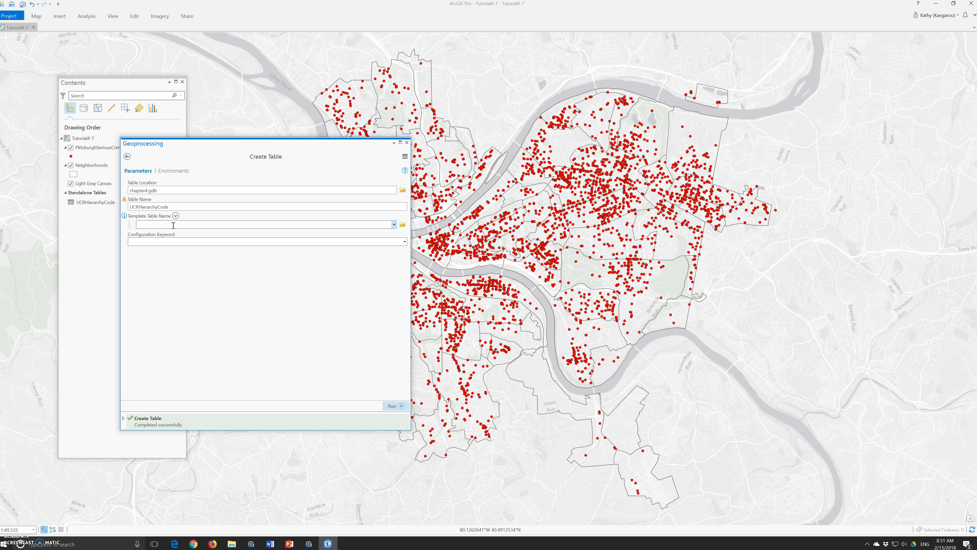
pyautogui.click(406, 143)
# - Open the UCRHierarchyCode table and undock it as a resized floating window
pyautogui.click(116, 203)
pyautogui.rightClick(116, 203)
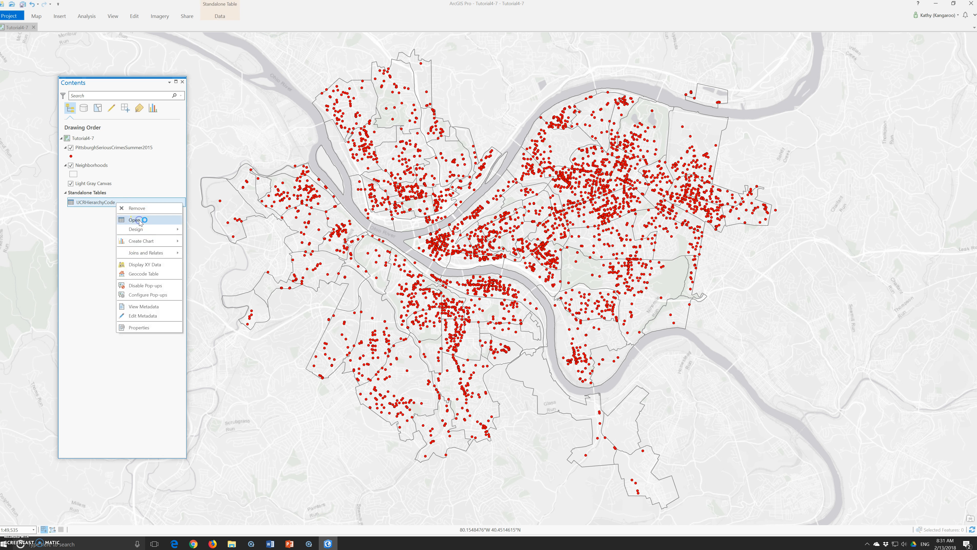
pyautogui.click(135, 220)
pyautogui.moveTo(37, 455); pyautogui.dragTo(68, 185)
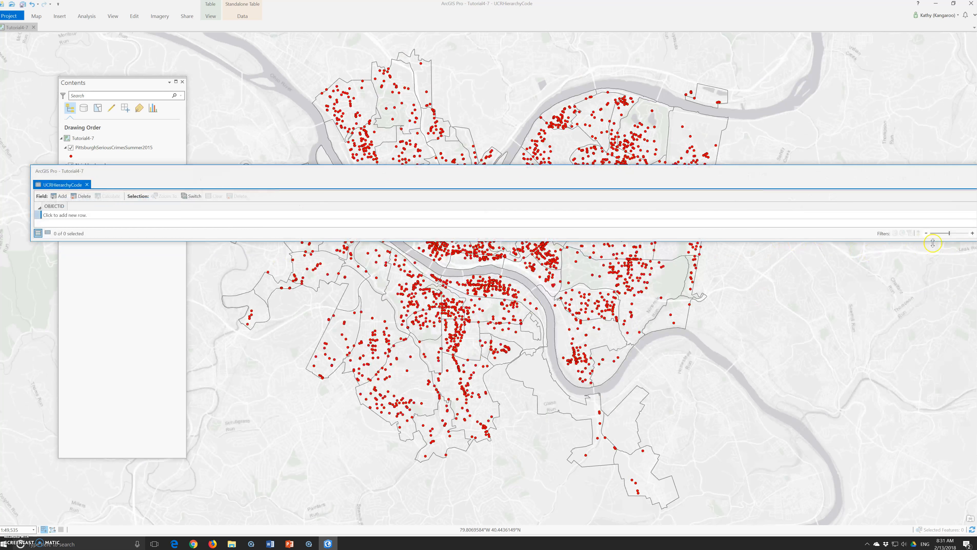
pyautogui.moveTo(976, 211); pyautogui.dragTo(687, 211)
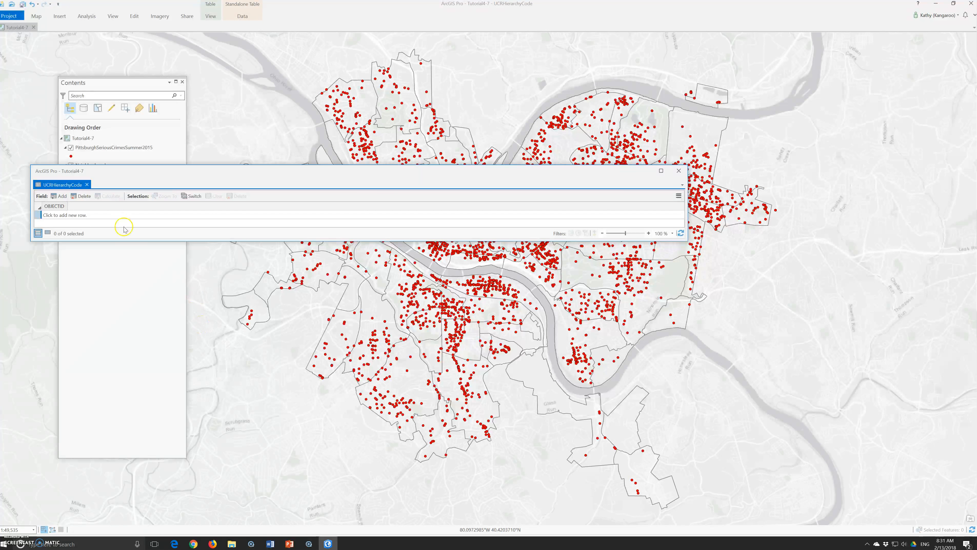
pyautogui.moveTo(134, 242); pyautogui.dragTo(156, 361)
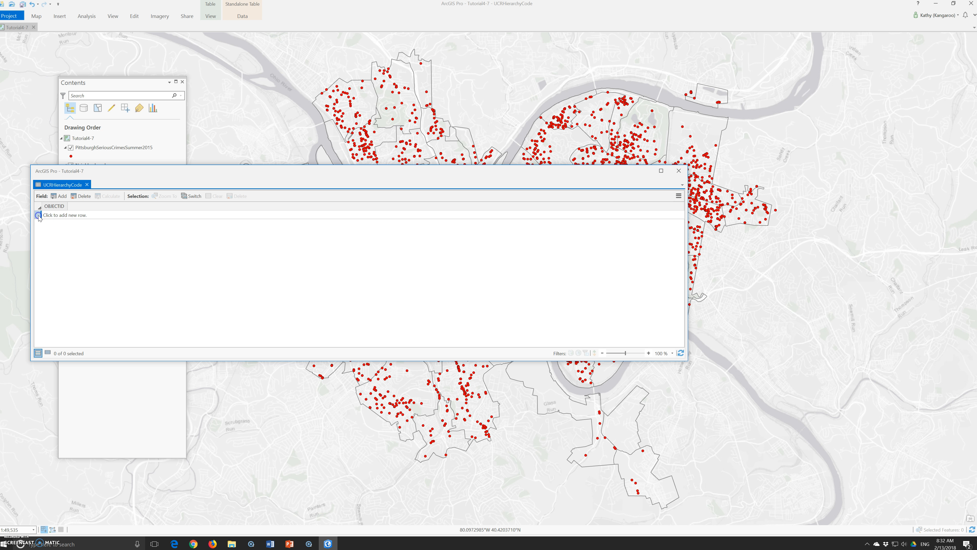
pyautogui.click(52, 218)
# - Browse the table ribbon tabs and close the floating table window
pyautogui.click(242, 16)
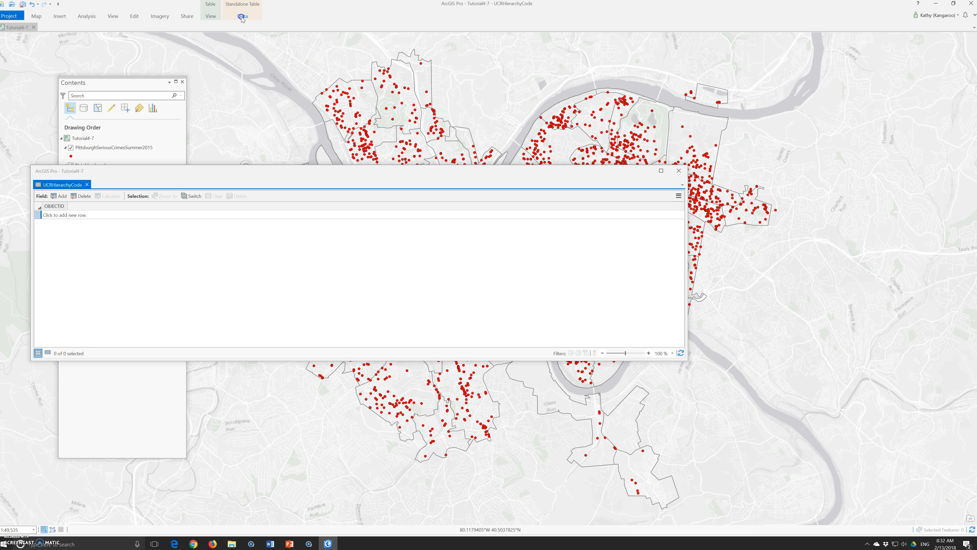
pyautogui.click(211, 17)
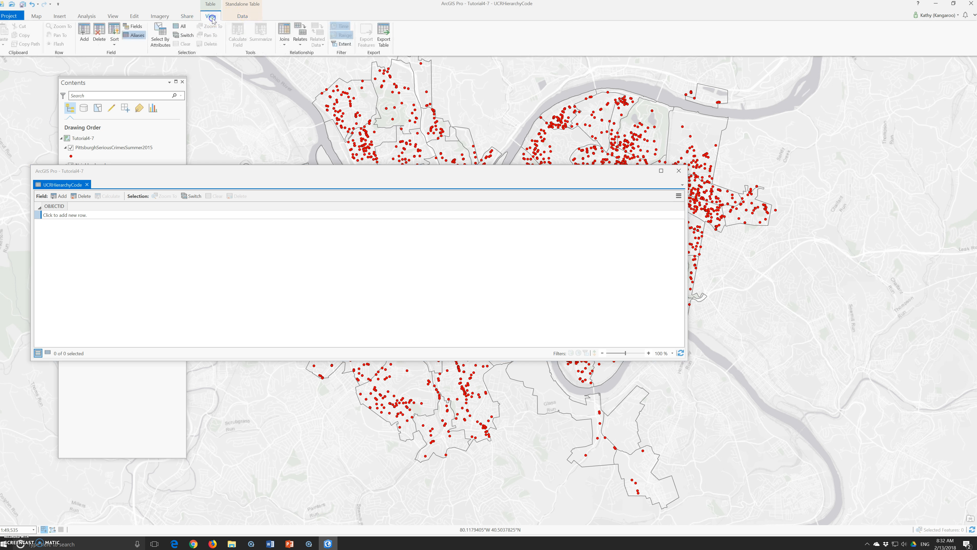
pyautogui.click(136, 17)
pyautogui.click(183, 364)
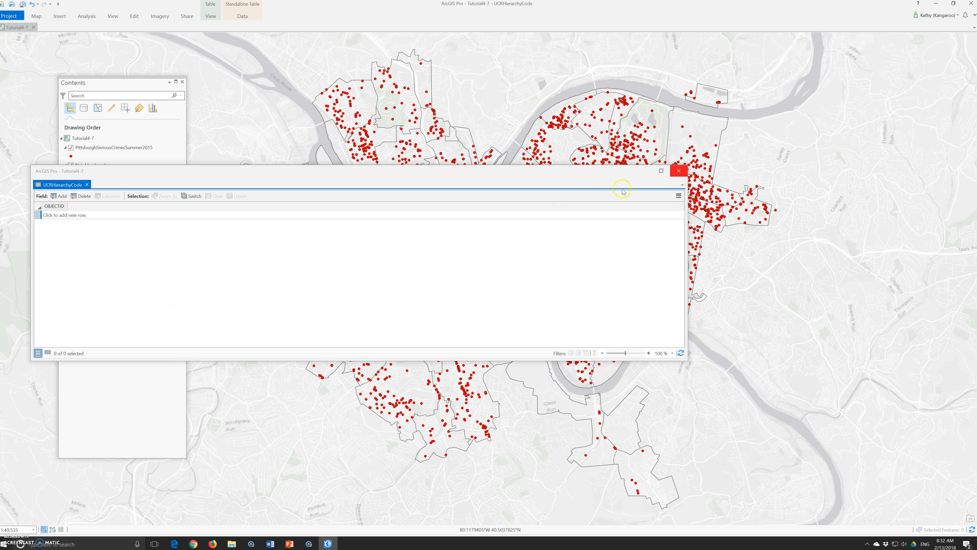
pyautogui.click(678, 170)
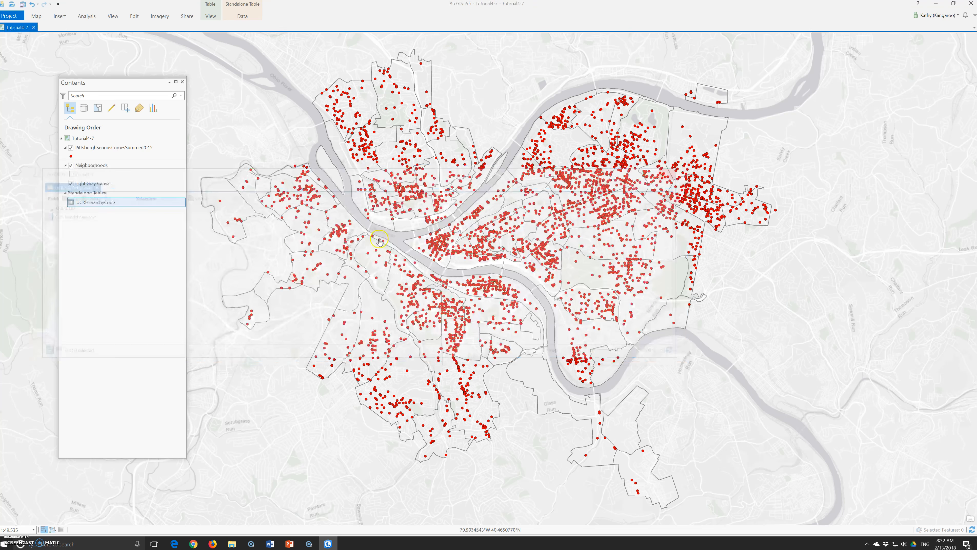
# - Reopen the UCRHierarchyCode table as a floating window and switch to its Fields view
pyautogui.rightClick(86, 203)
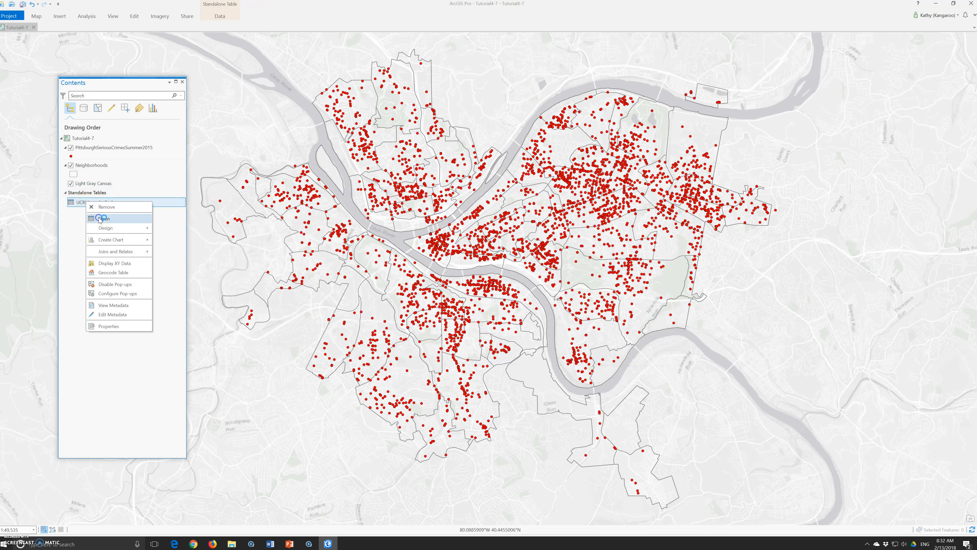
pyautogui.click(101, 218)
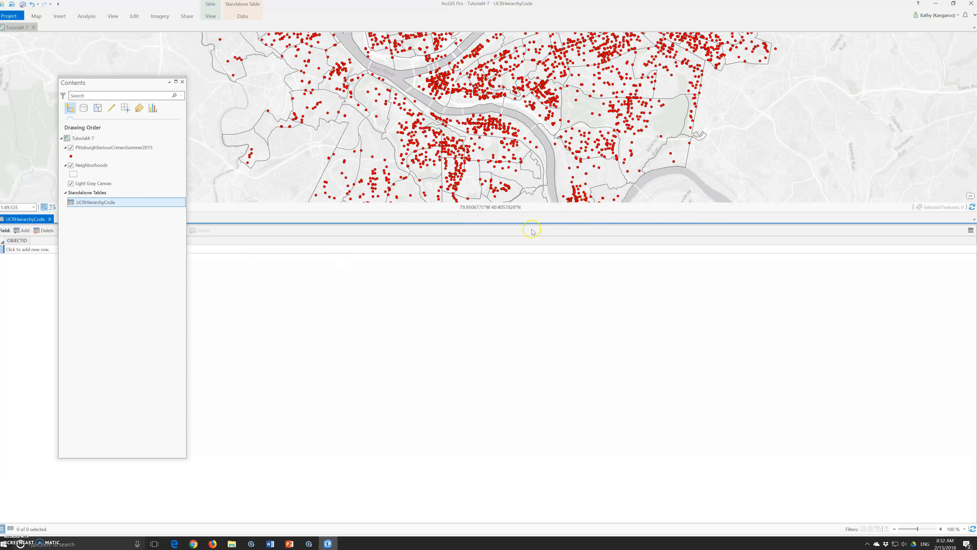
pyautogui.moveTo(35, 219); pyautogui.dragTo(380, 178)
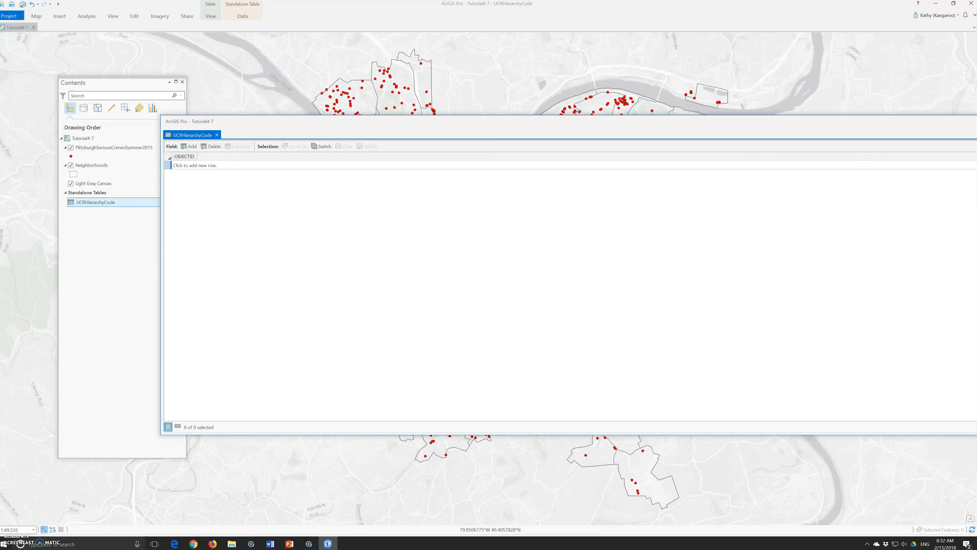
pyautogui.moveTo(975, 241); pyautogui.dragTo(756, 241)
pyautogui.click(746, 146)
pyautogui.moveTo(716, 182)
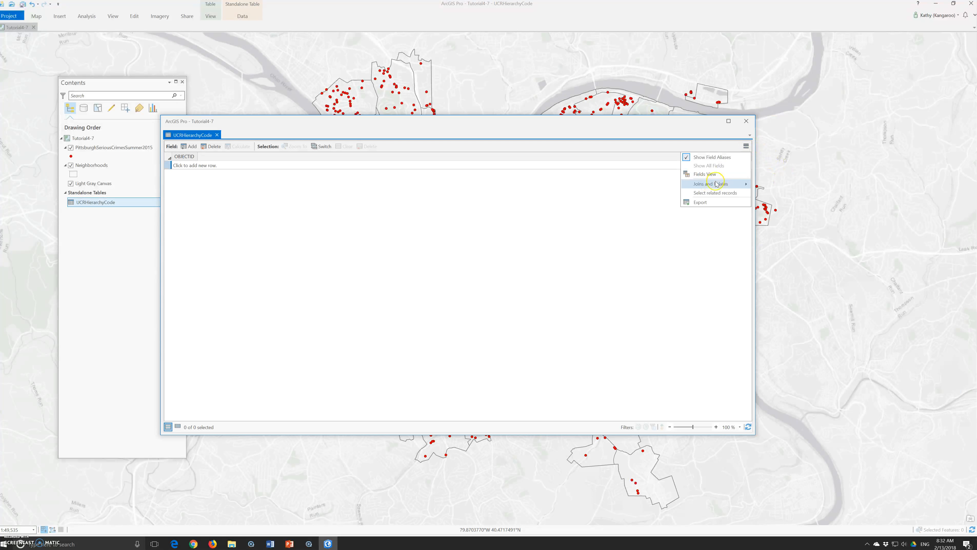
pyautogui.click(703, 175)
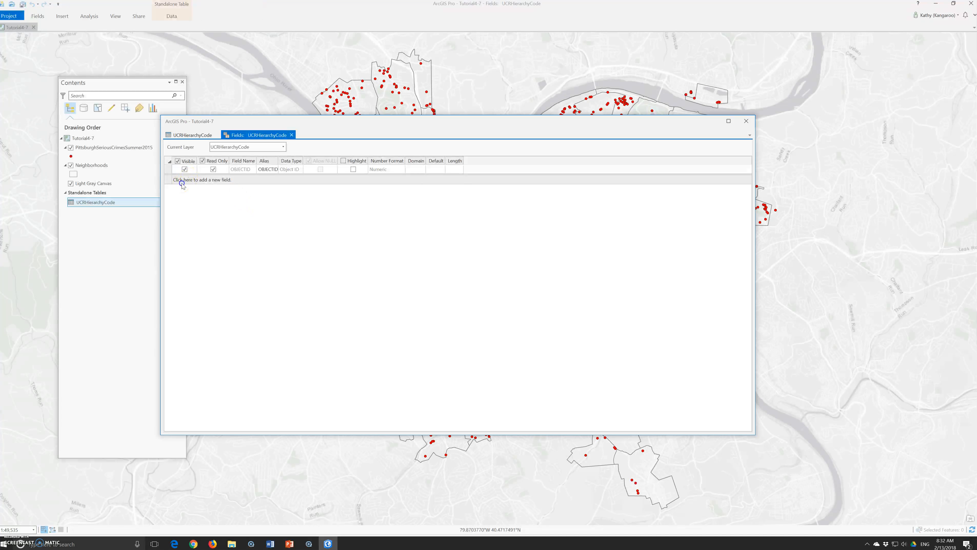
# - Add a new field named Hierarchy with alias Hierarchy
pyautogui.click(183, 181)
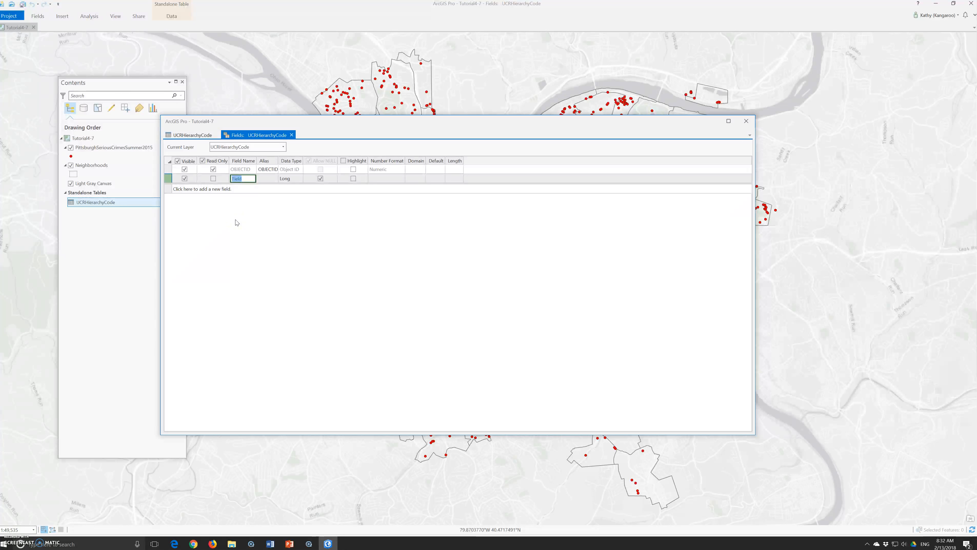
pyautogui.write('Hi')
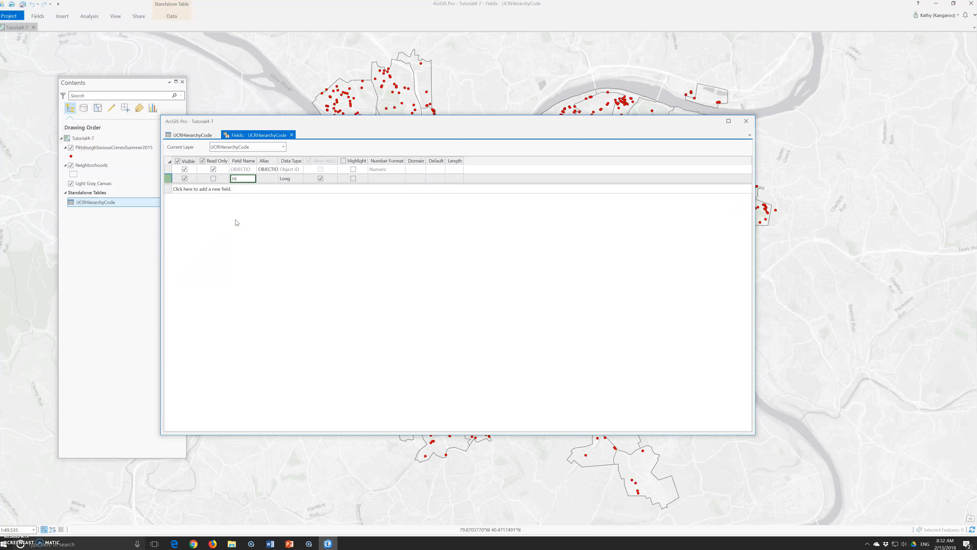
pyautogui.write('erarchy')
pyautogui.press('Tab')
pyautogui.write('Hiearchy')
pyautogui.press('Tab')
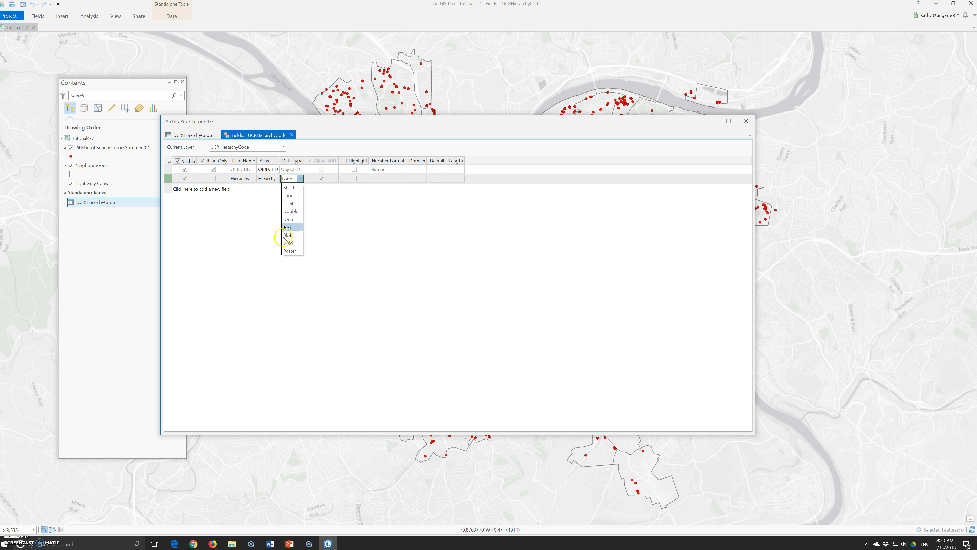
pyautogui.click(281, 187)
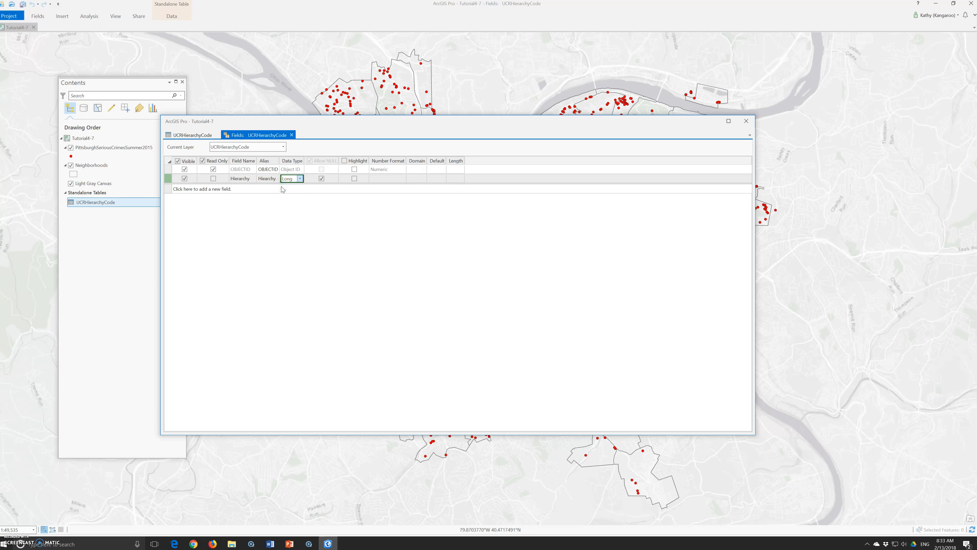
# - Set the Hierarchy field's number format to the Numeric category, adjusting its decimal places
pyautogui.click(382, 178)
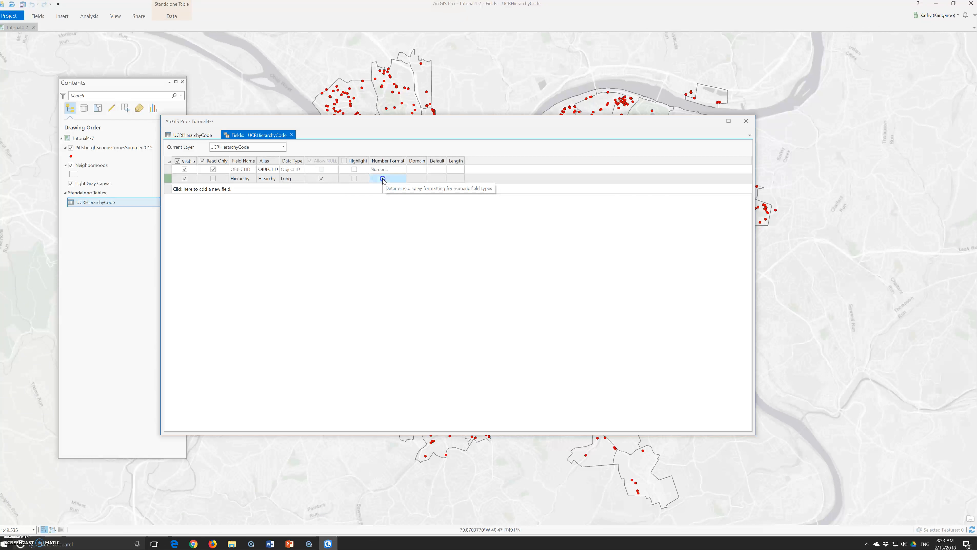
pyautogui.click(402, 179)
pyautogui.click(467, 256)
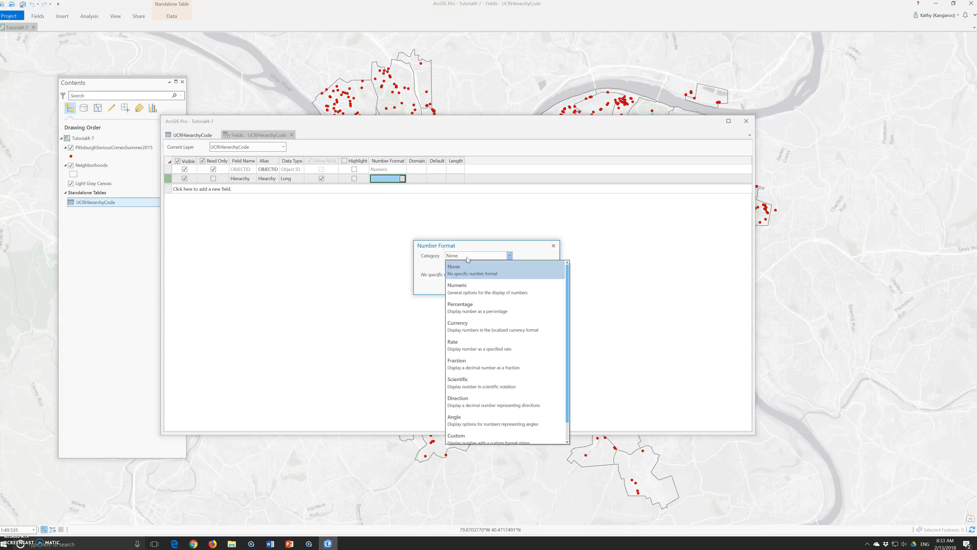
pyautogui.click(471, 288)
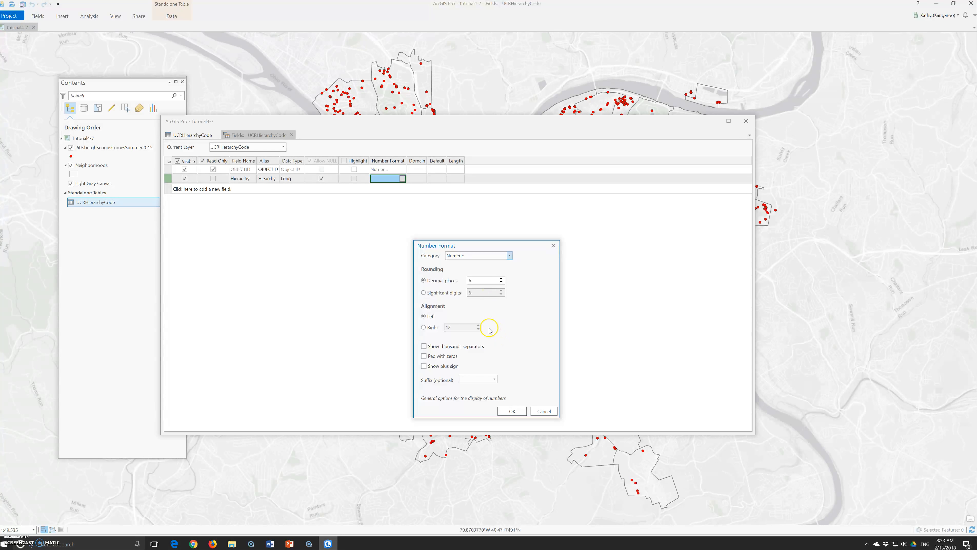
pyautogui.click(501, 279)
pyautogui.click(500, 279)
pyautogui.click(507, 412)
pyautogui.click(456, 180)
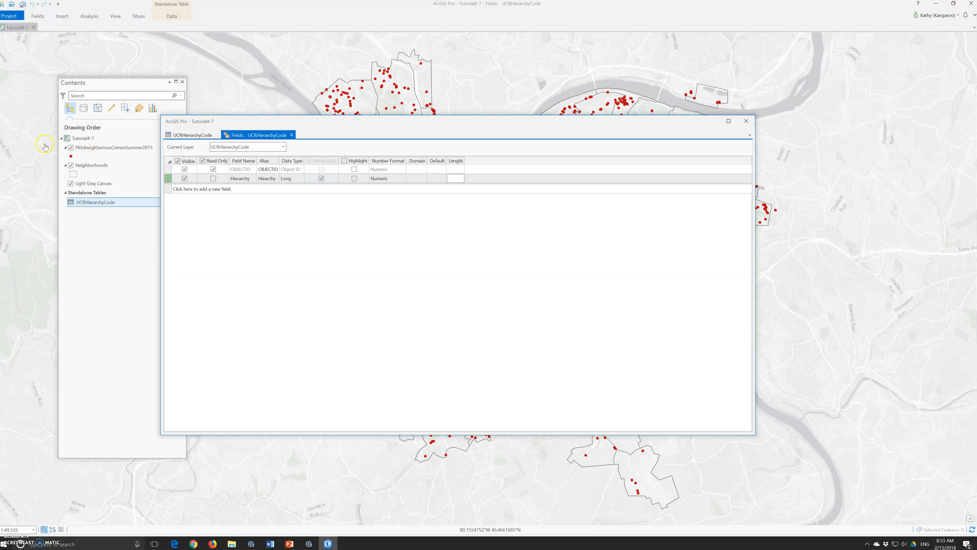
# - Add a second field named Crime with alias Crime
pyautogui.click(188, 190)
pyautogui.click(252, 188)
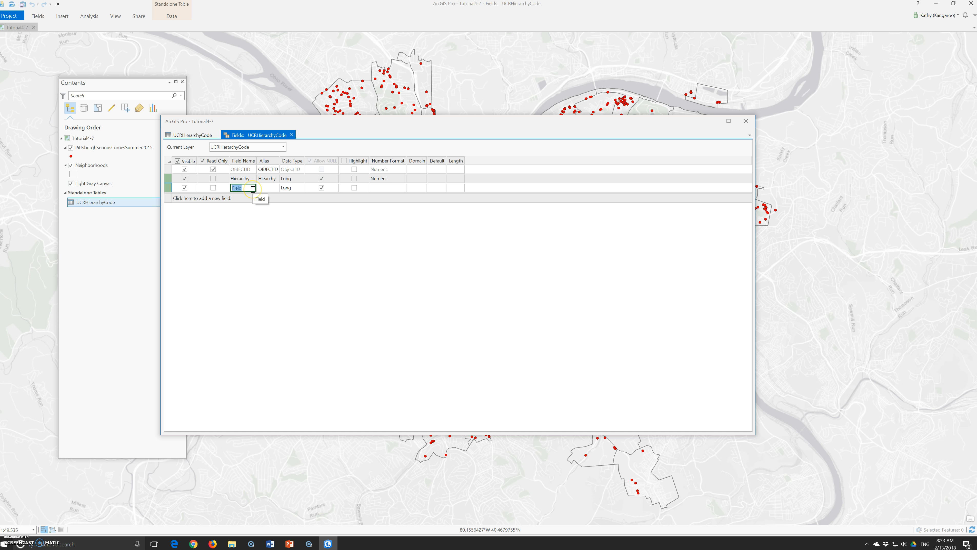
pyautogui.write('Crime')
pyautogui.press('Tab')
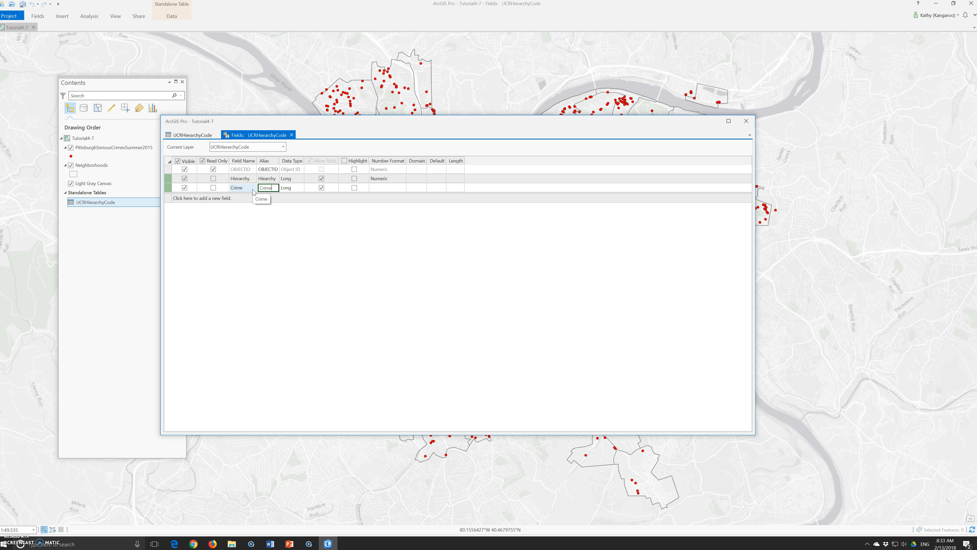
pyautogui.click(294, 191)
# - Change the Hierarchy field's data type to Short
pyautogui.click(298, 179)
pyautogui.click(299, 180)
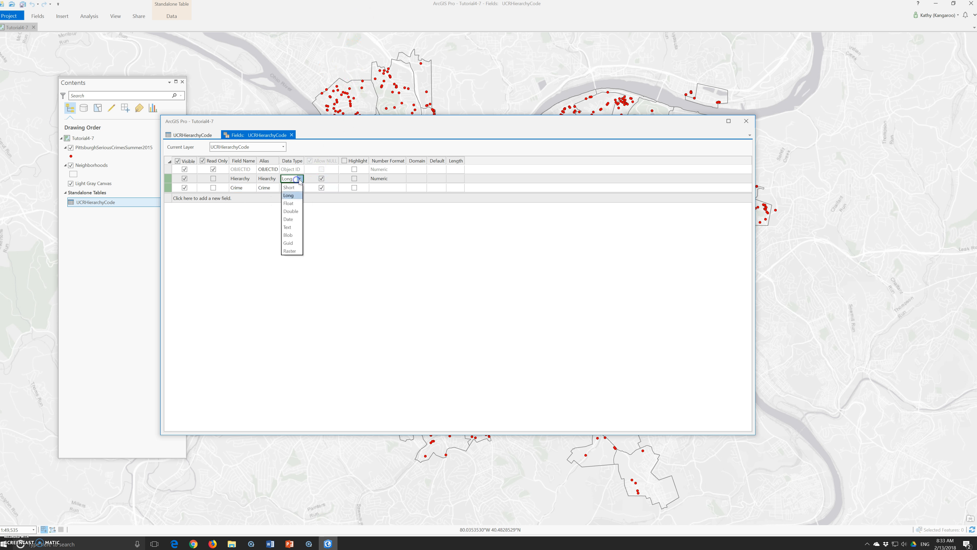
pyautogui.click(289, 187)
# - Set the Crime field's data type to Text with a length of 25
pyautogui.click(398, 190)
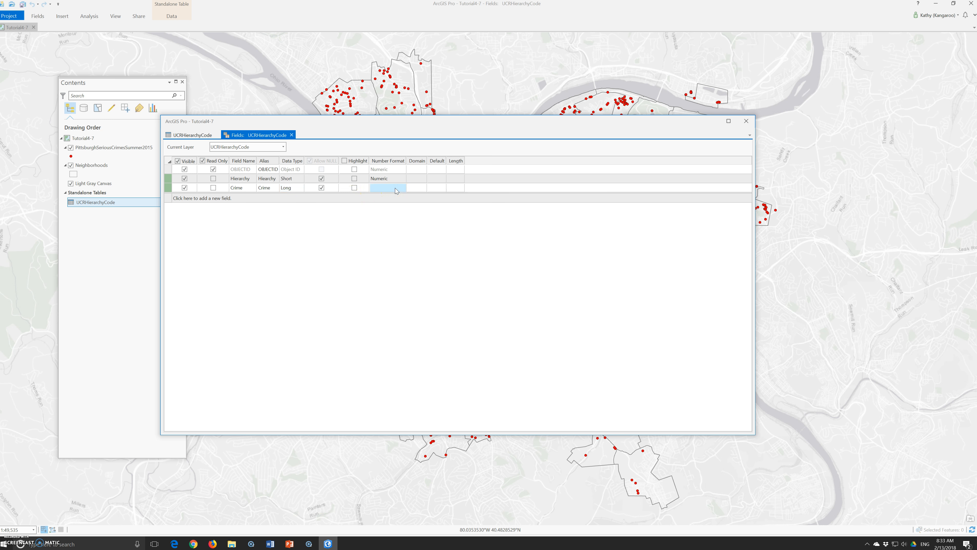
pyautogui.click(288, 190)
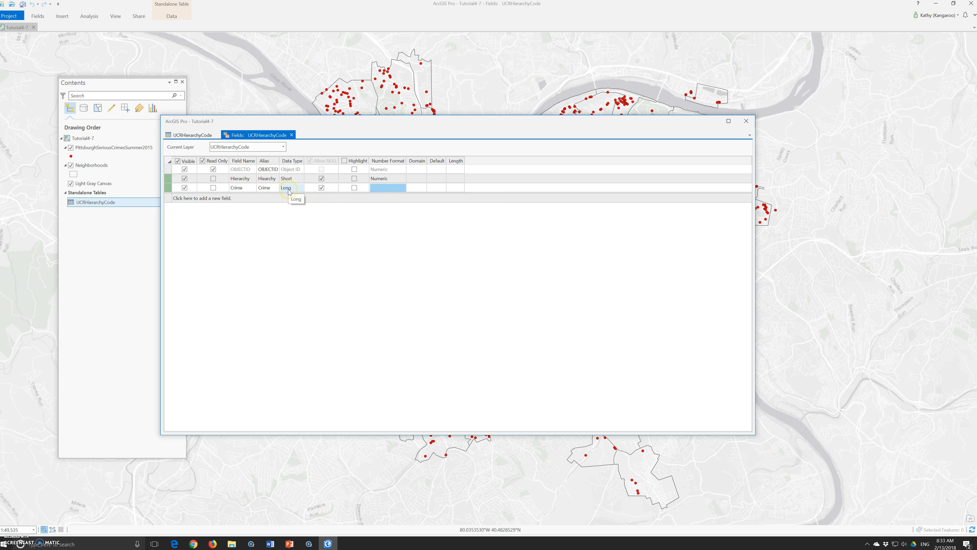
pyautogui.click(289, 190)
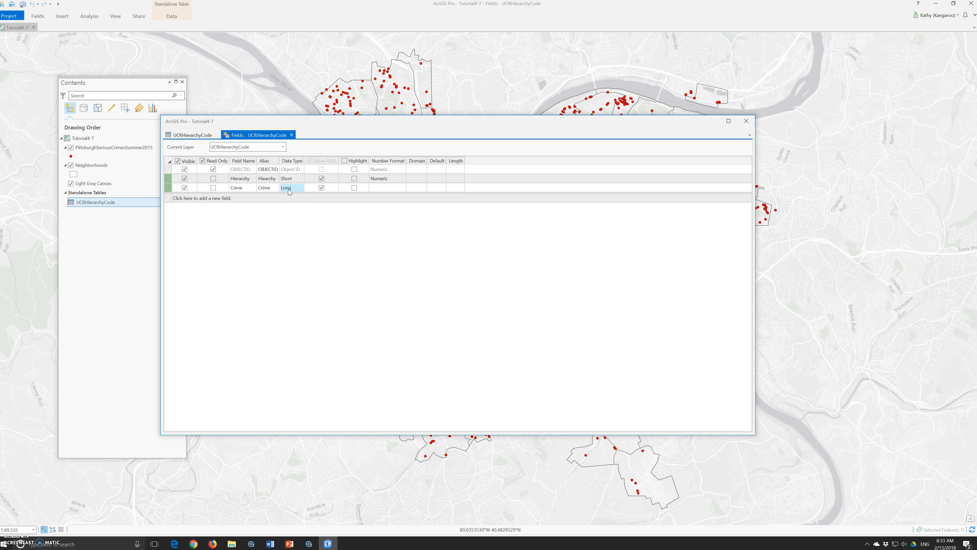
pyautogui.click(290, 188)
pyautogui.click(288, 237)
pyautogui.click(453, 188)
pyautogui.moveTo(459, 187); pyautogui.dragTo(428, 189)
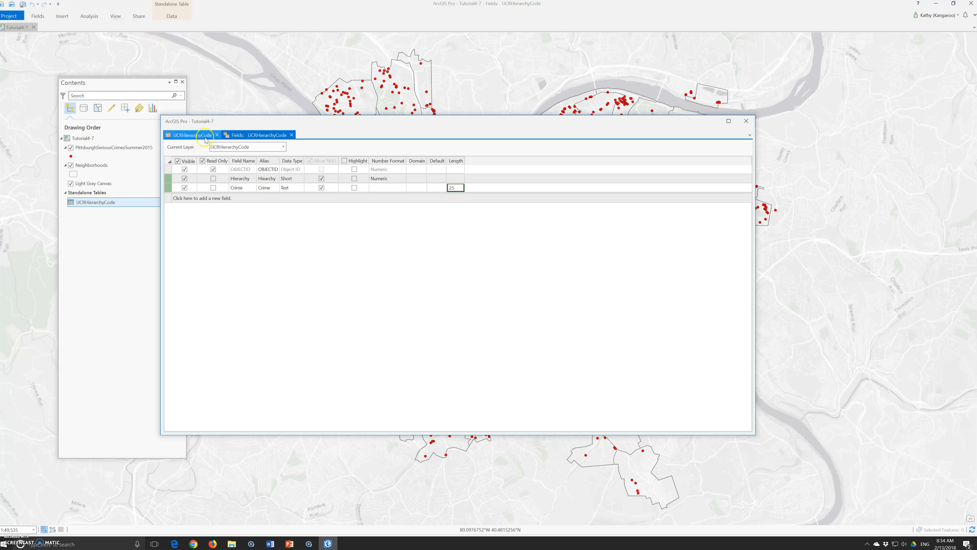
# - Look through the ribbon tabs and the table and Fields views for a way to save the field changes
pyautogui.rightClick(260, 135)
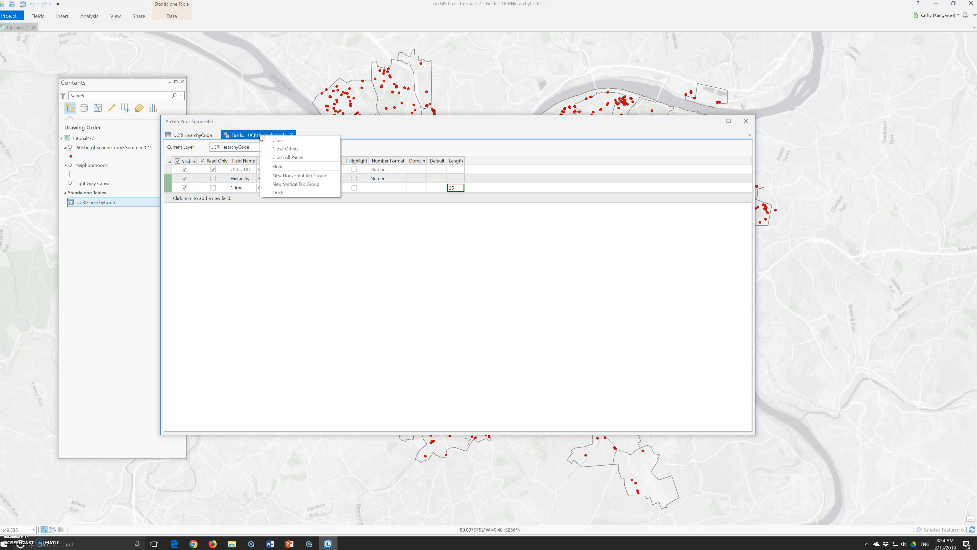
pyautogui.click(170, 16)
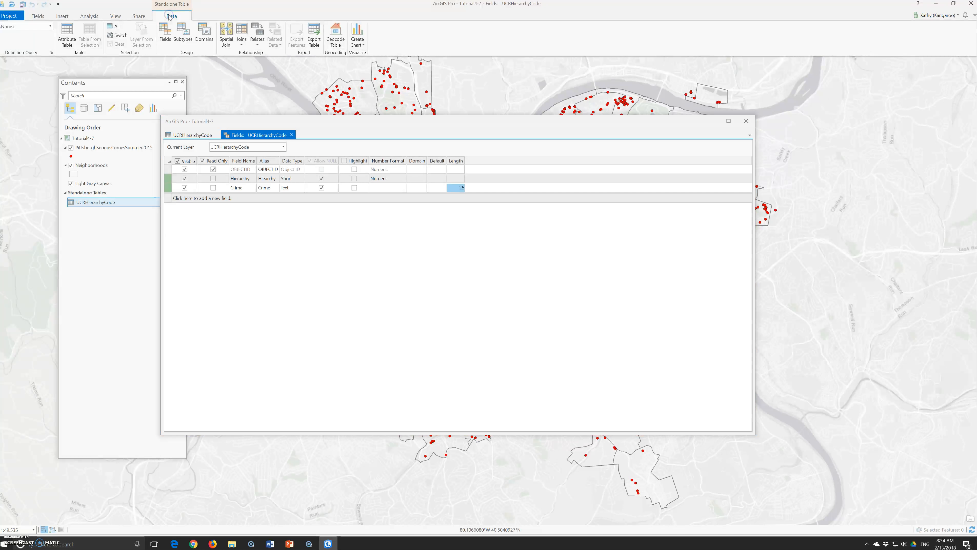
pyautogui.click(120, 18)
pyautogui.click(86, 18)
pyautogui.click(61, 18)
pyautogui.click(39, 17)
pyautogui.click(16, 16)
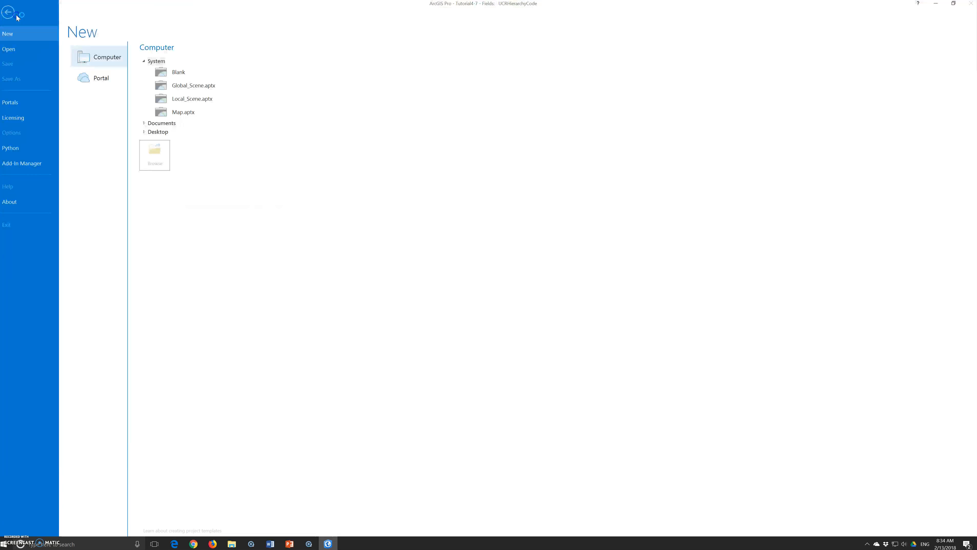
pyautogui.click(10, 13)
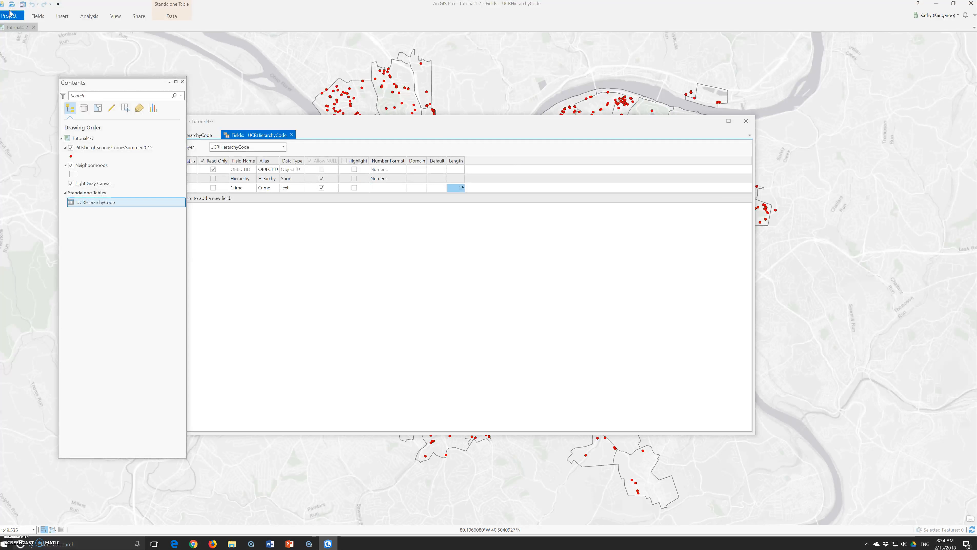
pyautogui.click(270, 134)
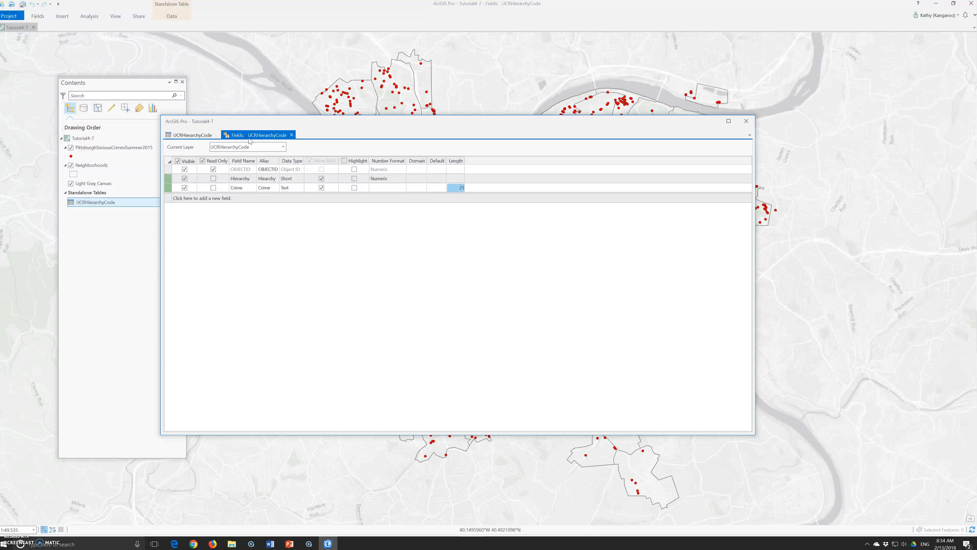
pyautogui.click(169, 17)
pyautogui.scroll(3, 127, 24)
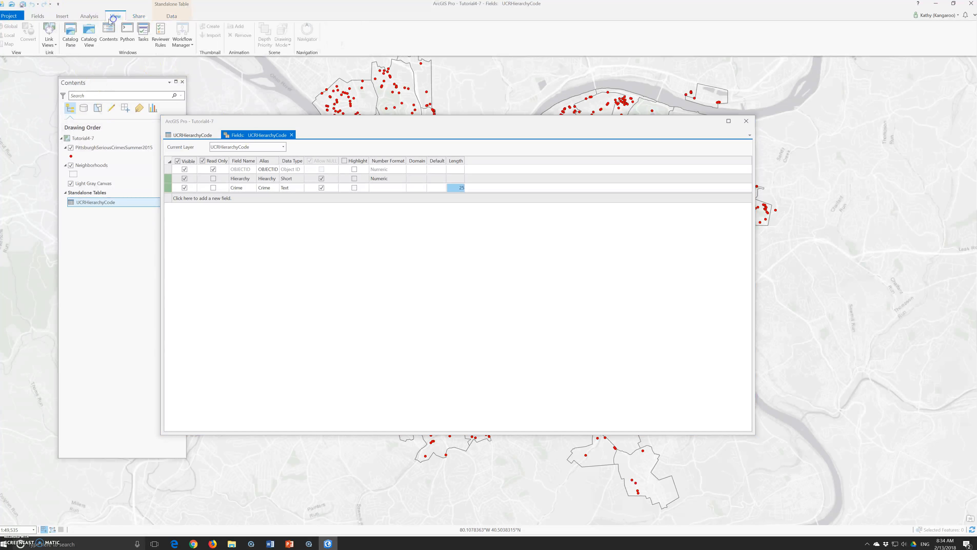
pyautogui.click(40, 18)
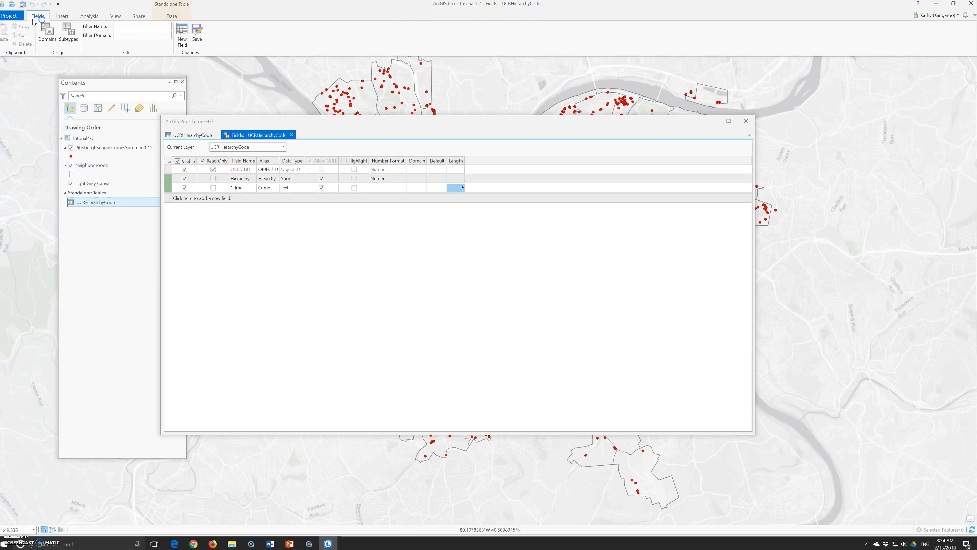
pyautogui.click(306, 140)
pyautogui.click(202, 134)
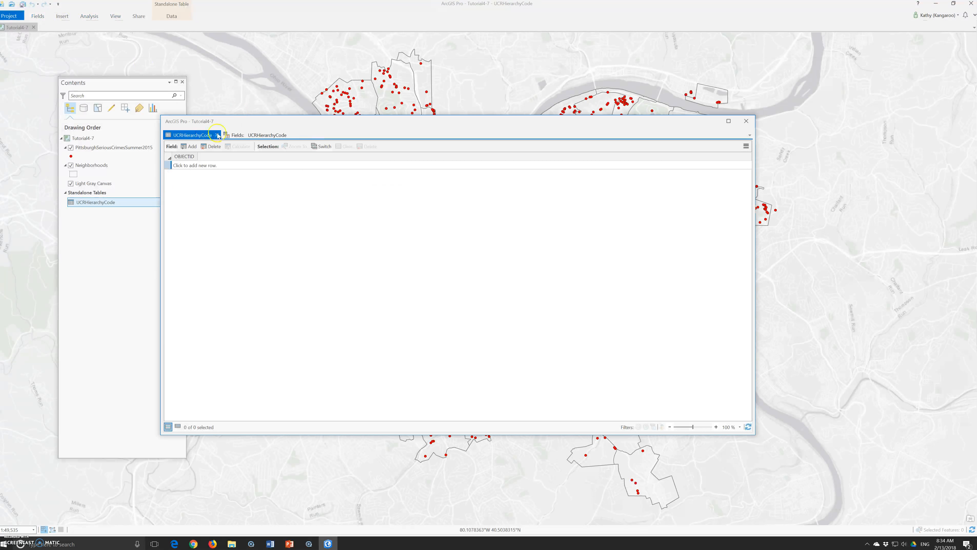
pyautogui.click(237, 136)
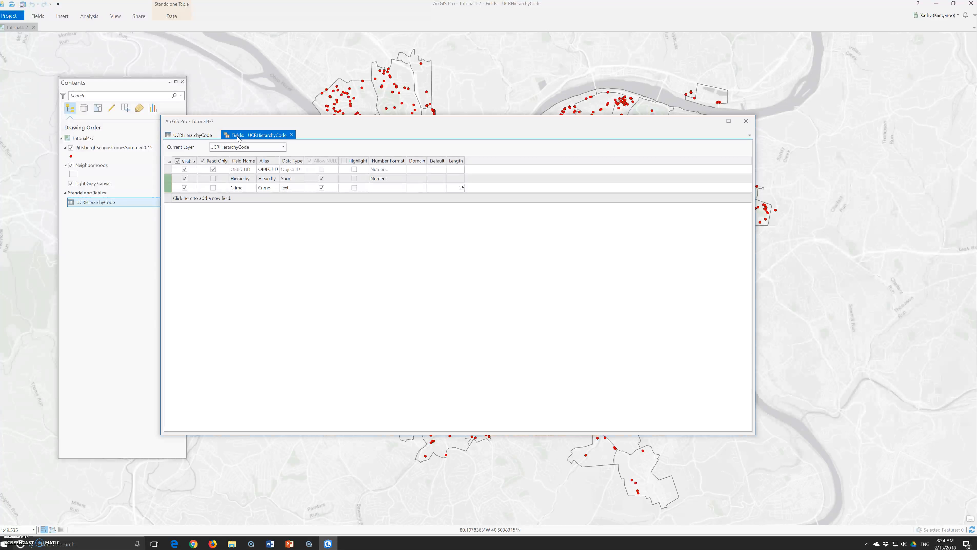
pyautogui.click(194, 136)
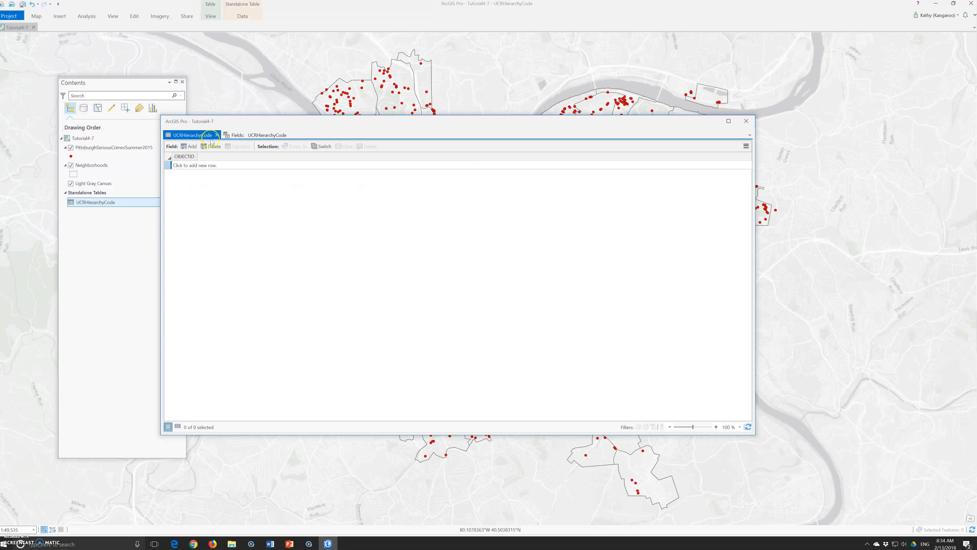
pyautogui.click(242, 16)
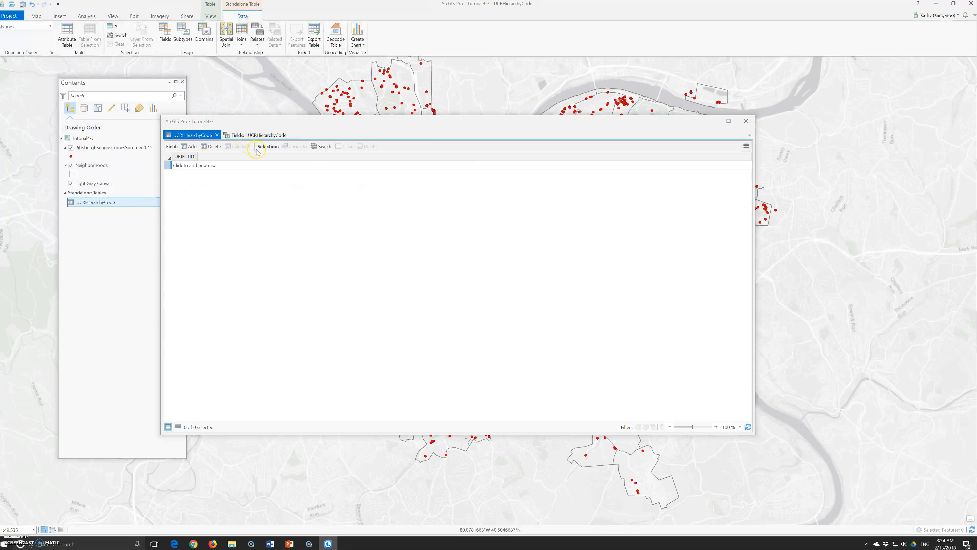
pyautogui.click(250, 136)
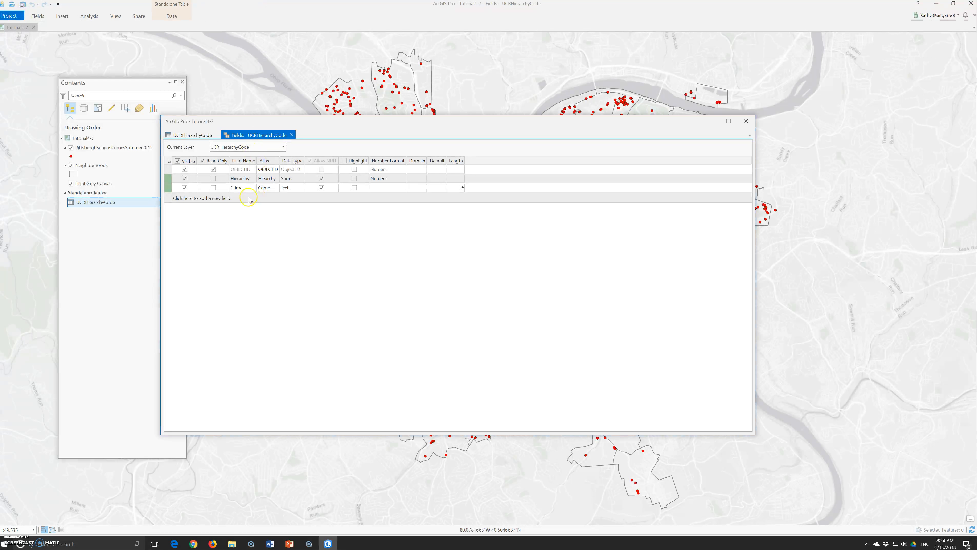
pyautogui.rightClick(213, 204)
pyautogui.click(318, 217)
pyautogui.click(746, 121)
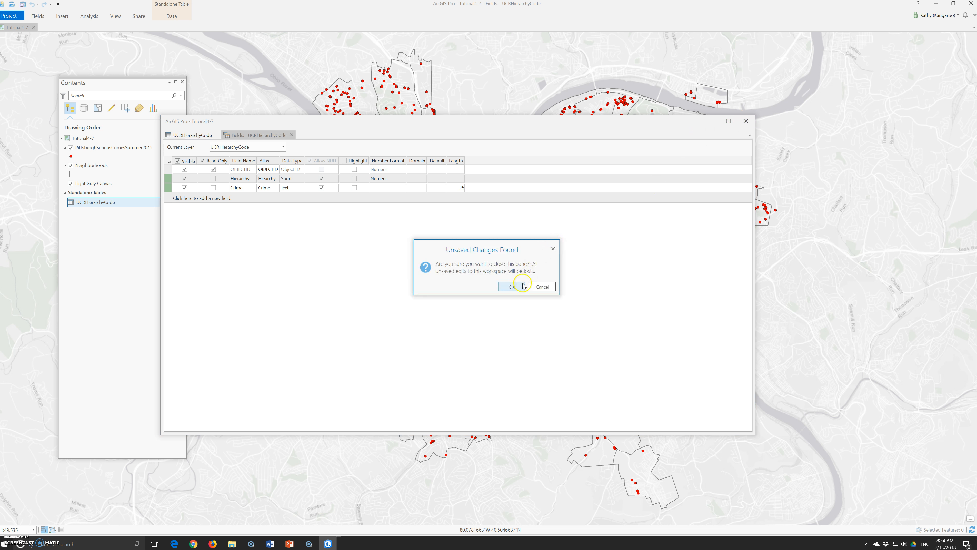
pyautogui.click(541, 286)
pyautogui.click(171, 16)
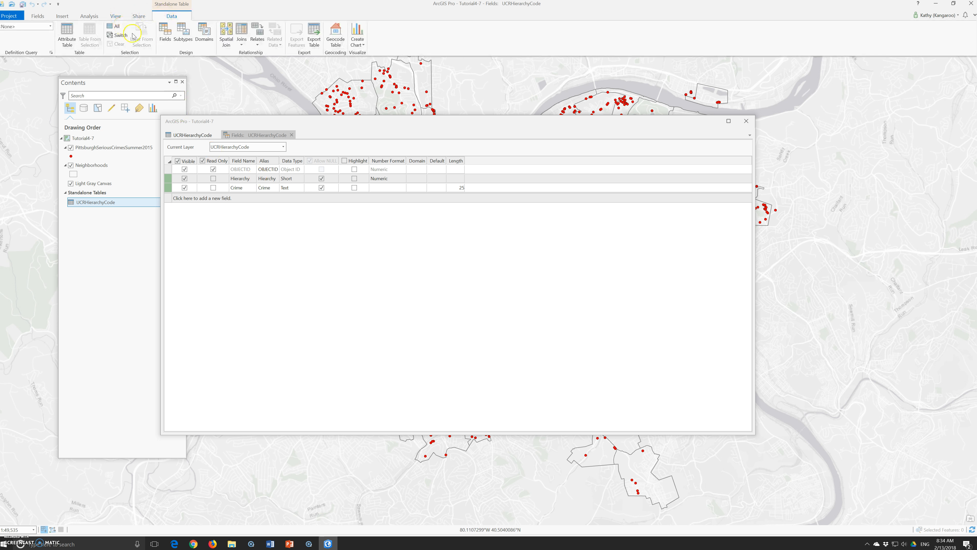
pyautogui.click(172, 136)
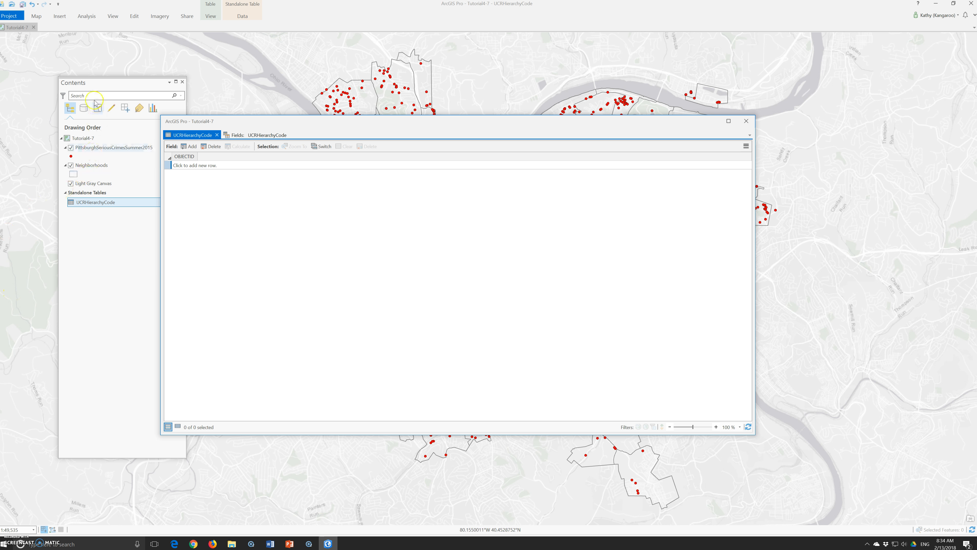
pyautogui.click(3, 5)
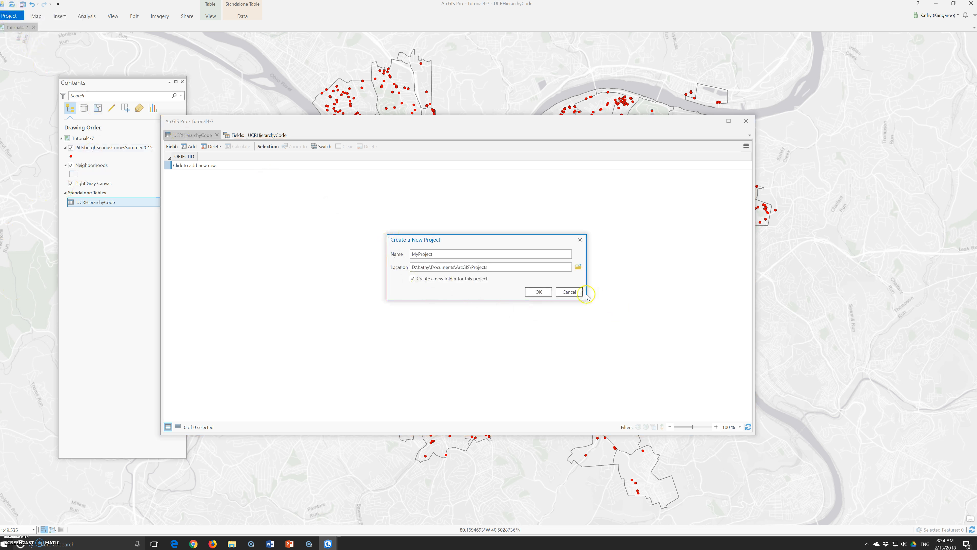
pyautogui.click(569, 292)
# - Save the project, agreeing to save it in the current ArcGIS Pro version
pyautogui.click(8, 17)
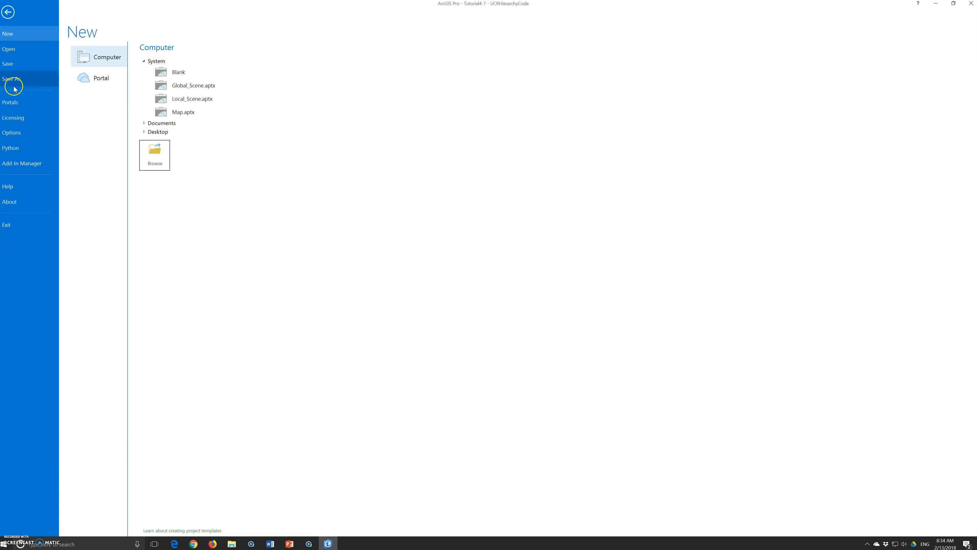
pyautogui.click(17, 67)
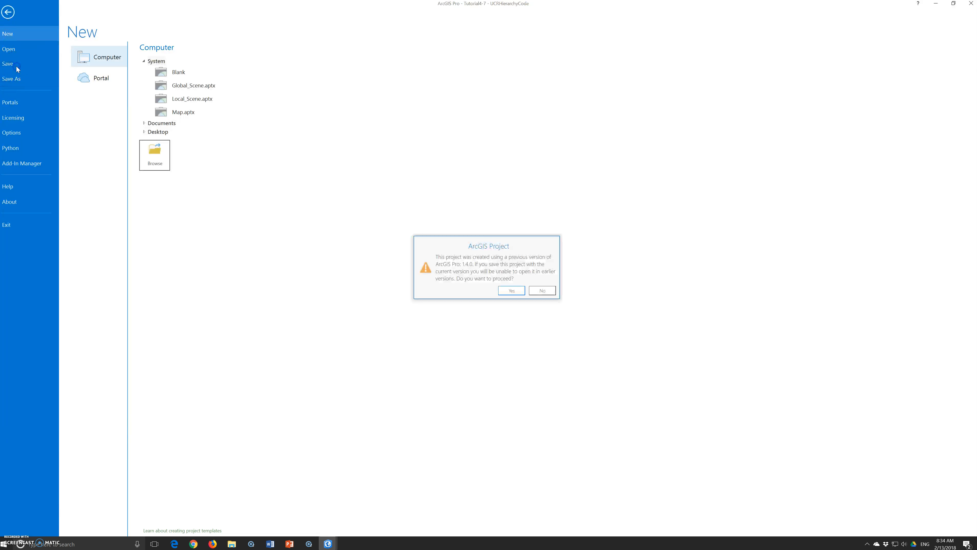
pyautogui.click(509, 290)
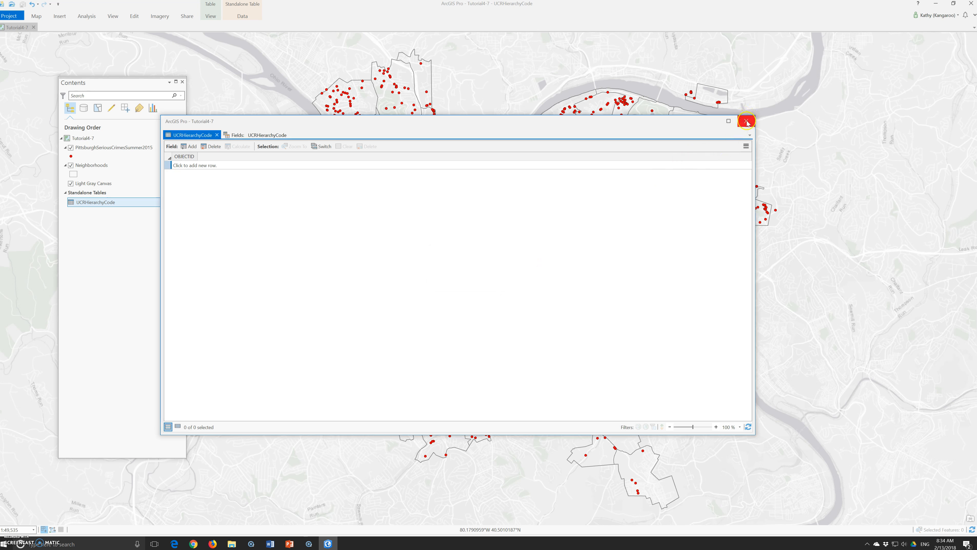
# - Save the new Hierarchy and Crime field definitions of the UCRHierarchyCode table
pyautogui.click(234, 135)
pyautogui.click(172, 17)
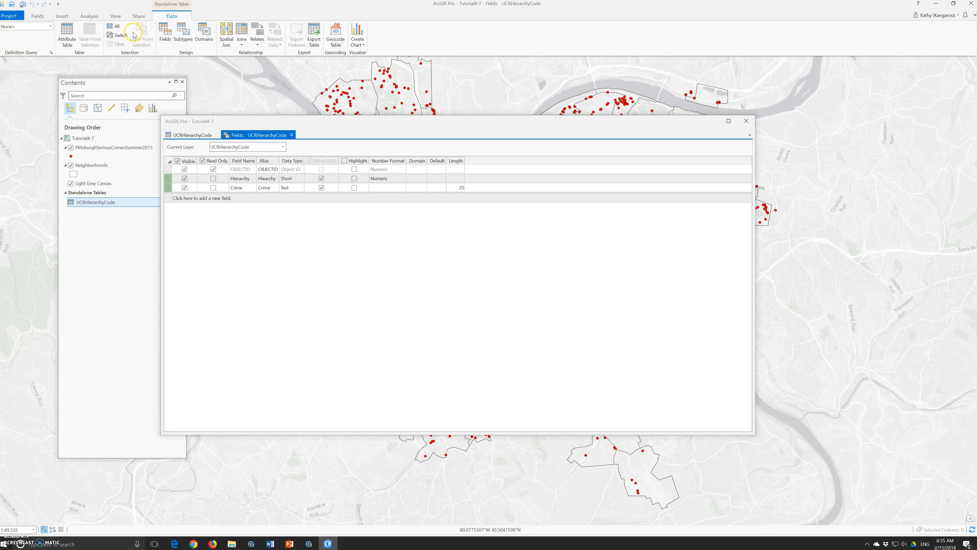
pyautogui.click(67, 35)
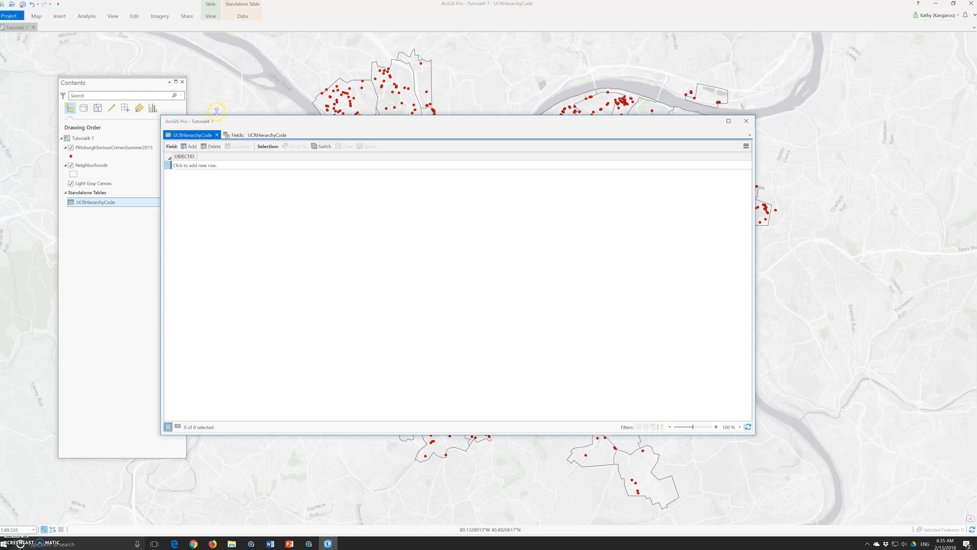
pyautogui.moveTo(275, 122); pyautogui.dragTo(271, 168)
pyautogui.click(242, 16)
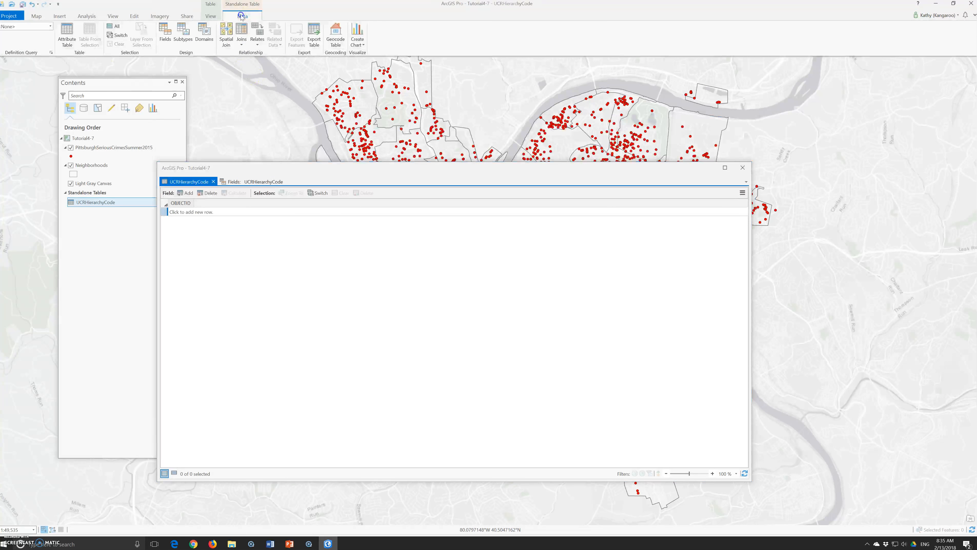
pyautogui.click(253, 183)
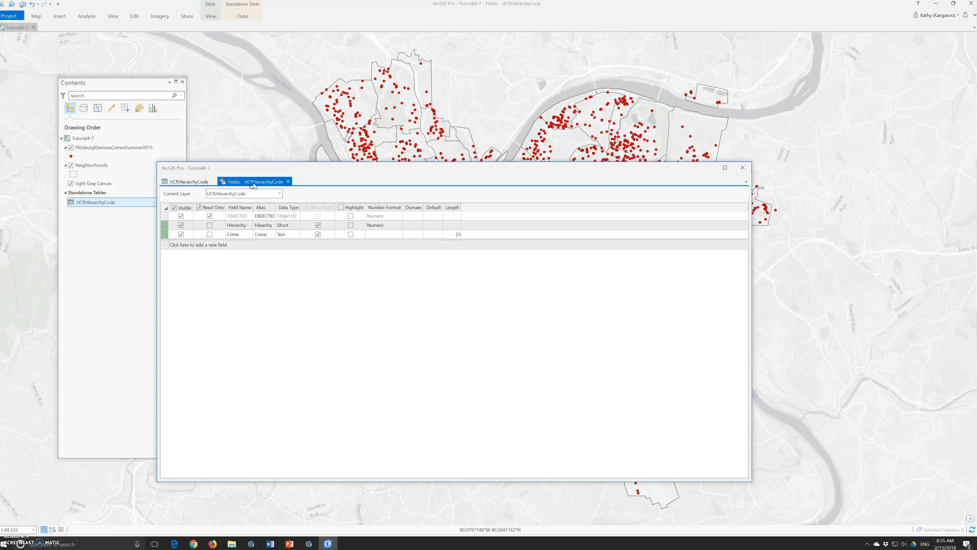
pyautogui.click(188, 181)
pyautogui.click(245, 182)
pyautogui.click(172, 22)
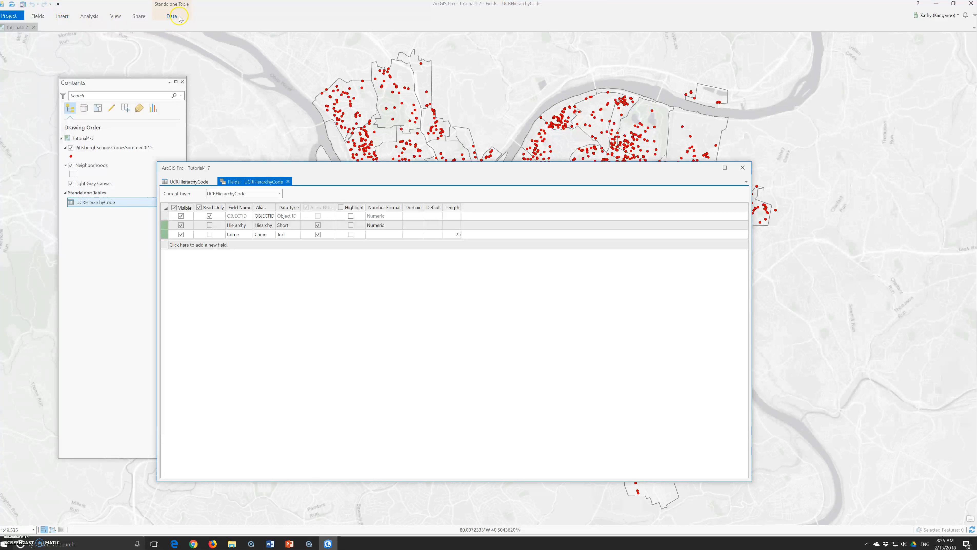
pyautogui.click(178, 17)
pyautogui.click(38, 16)
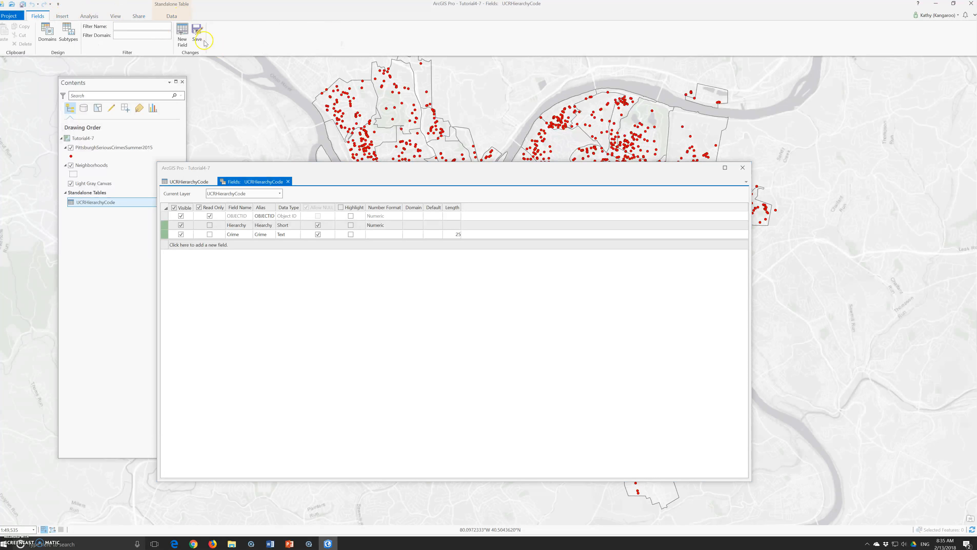
pyautogui.click(198, 34)
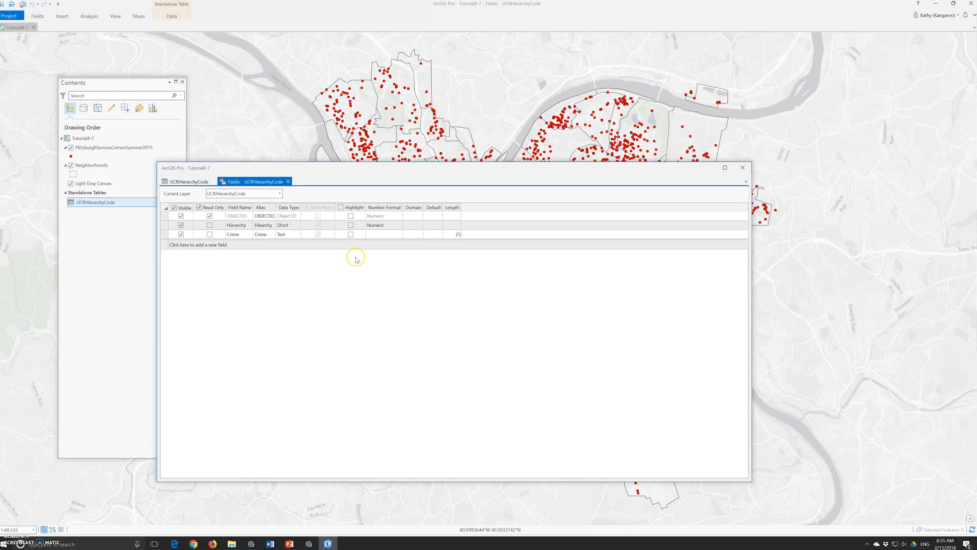
# - Close the fields view and open the UCRHierarchyCode table in its own resized window
pyautogui.click(742, 168)
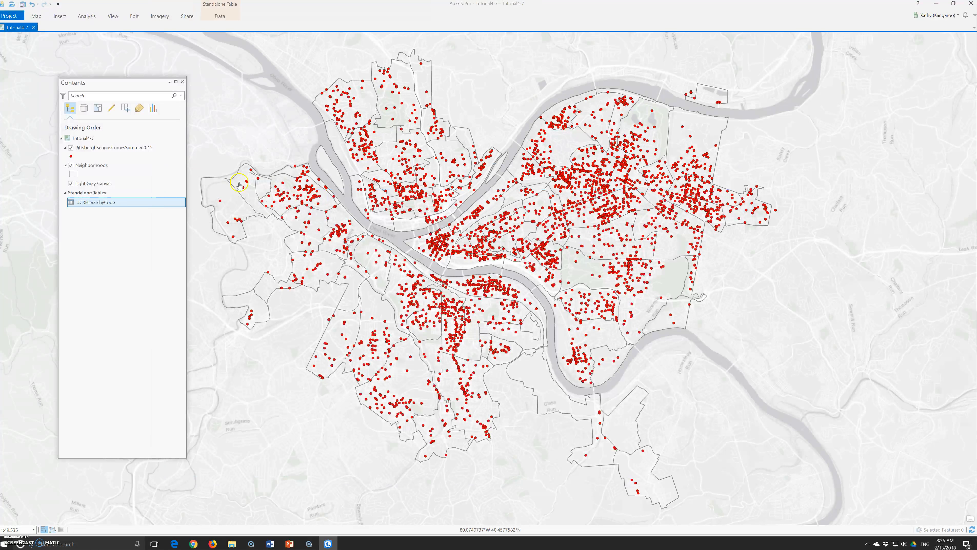
pyautogui.click(100, 206)
pyautogui.rightClick(99, 206)
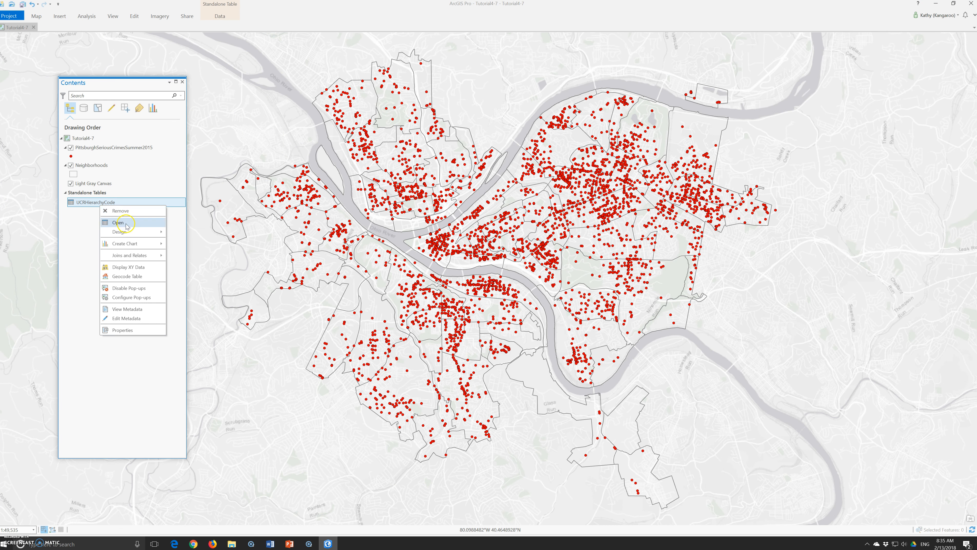
pyautogui.click(127, 226)
pyautogui.moveTo(38, 285); pyautogui.dragTo(345, 131)
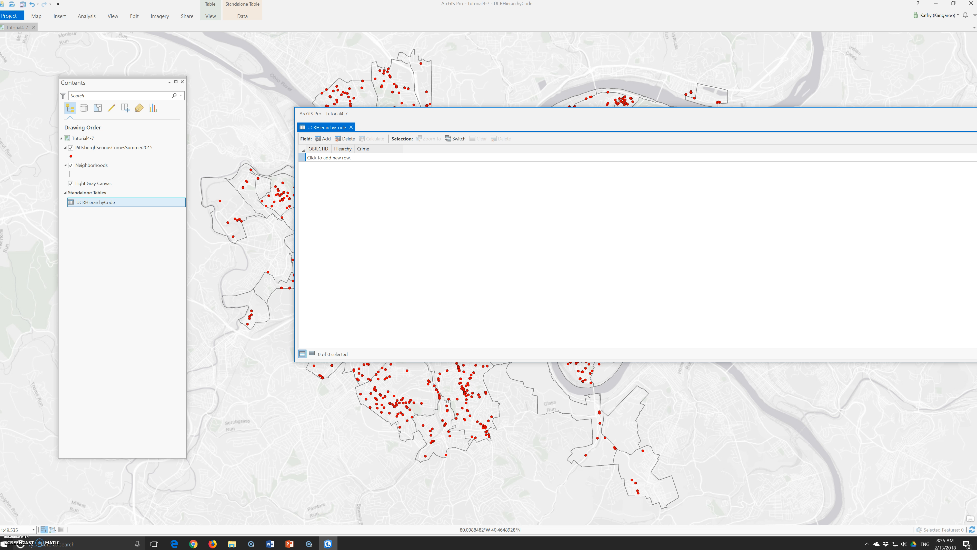
pyautogui.moveTo(948, 212); pyautogui.dragTo(690, 181)
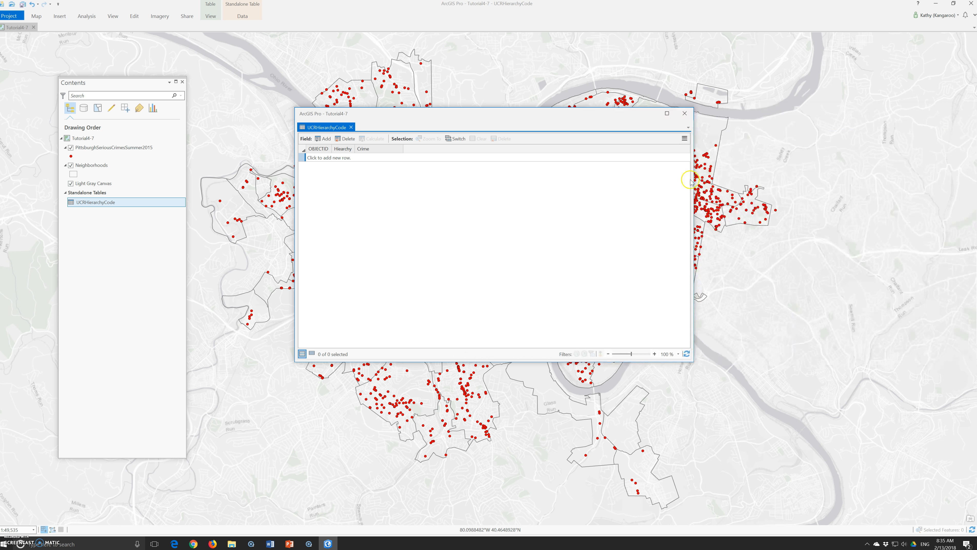
# - Add two new rows to the table with Hierarchy values 1 and 2
pyautogui.click(685, 139)
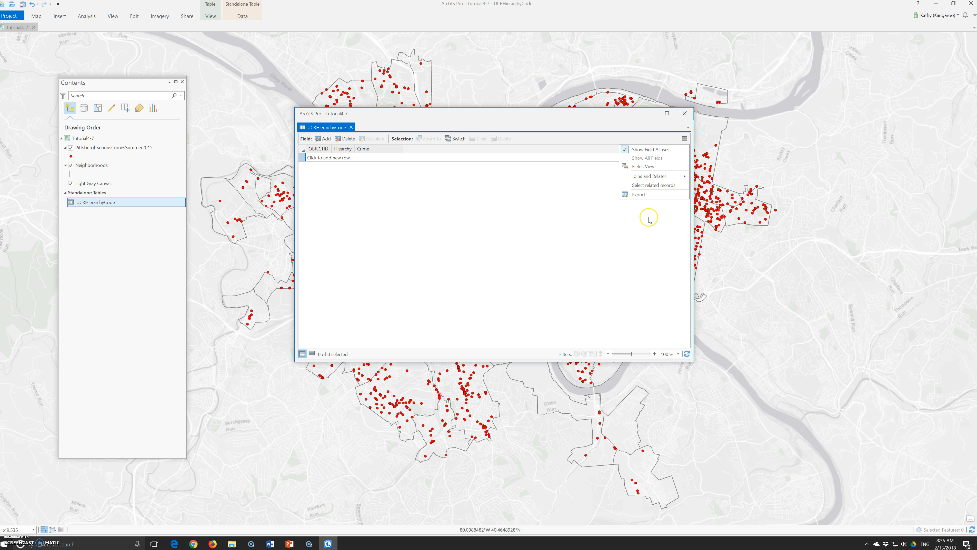
pyautogui.click(351, 164)
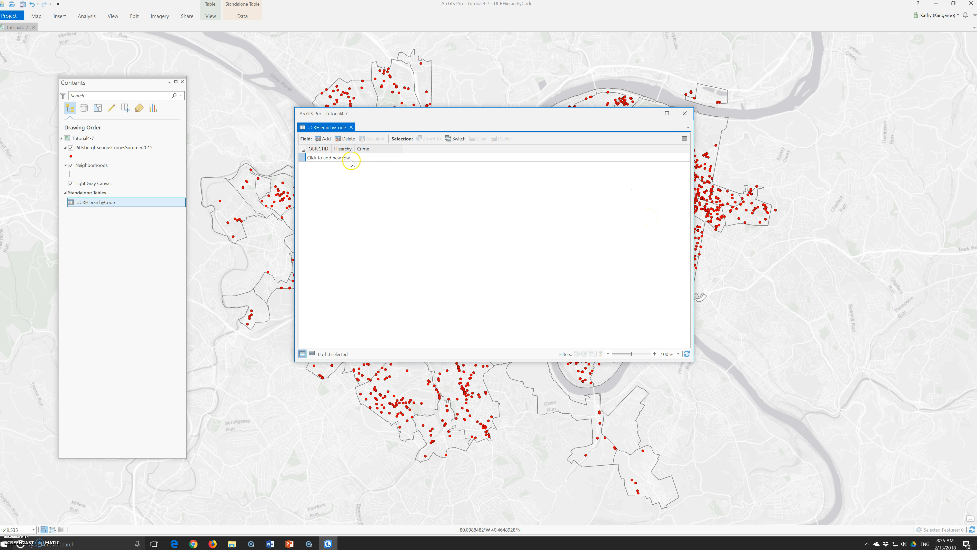
pyautogui.click(325, 159)
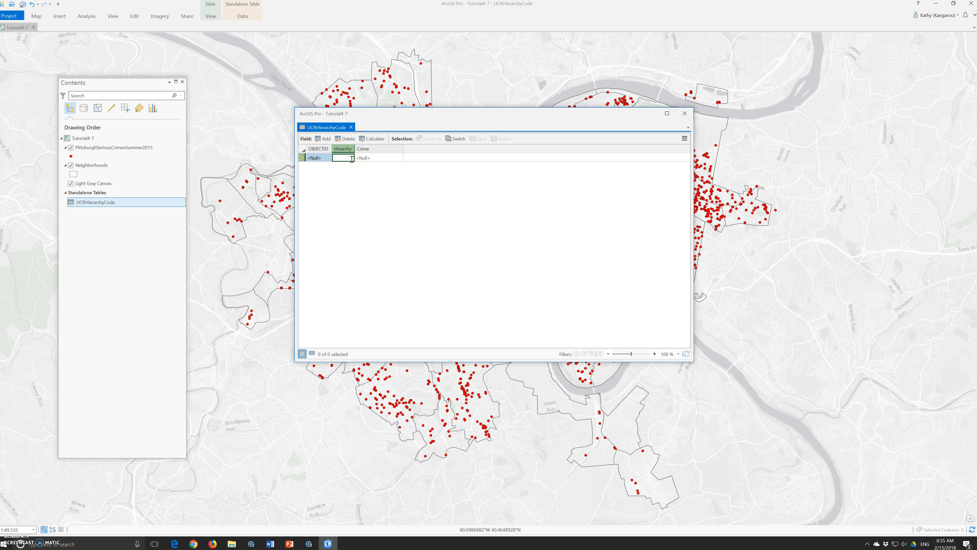
pyautogui.press('Return')
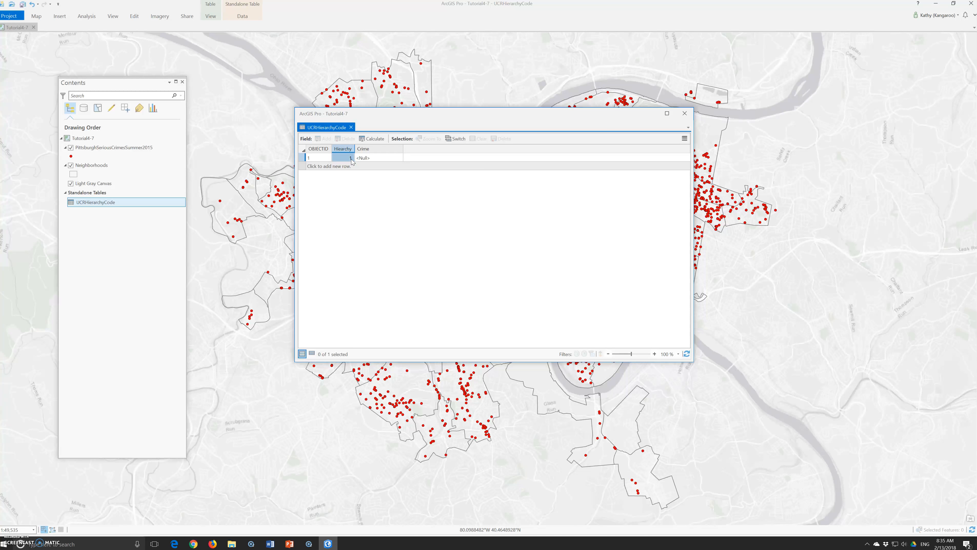
pyautogui.click(341, 166)
pyautogui.press('Return')
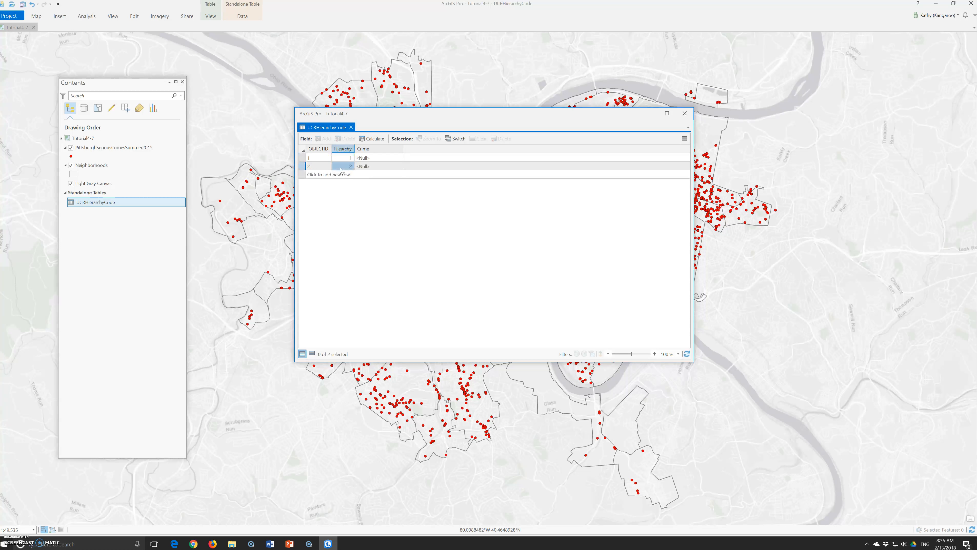
# - Enter Criminal Homicide as the Crime for the row with Hierarchy 1
pyautogui.click(378, 163)
pyautogui.click(375, 158)
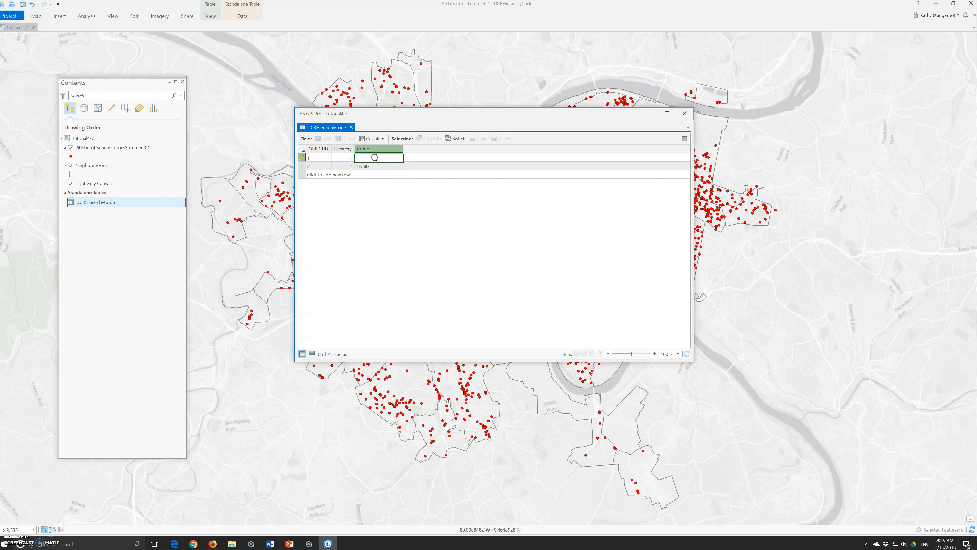
pyautogui.write('Criminal Homicide')
pyautogui.press('Return')
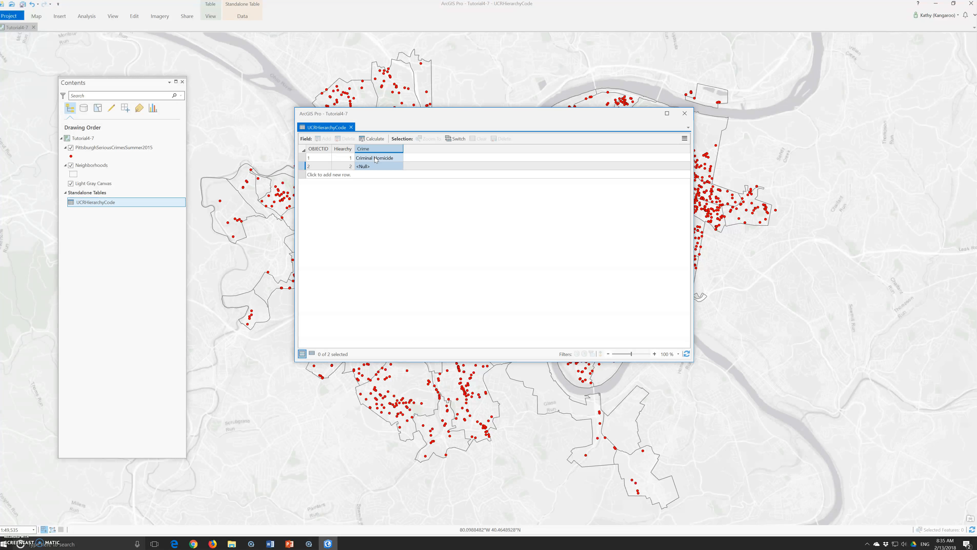
# - Enter Forcible Rape as the Crime for the row with Hierarchy 2
pyautogui.click(374, 166)
pyautogui.click(373, 167)
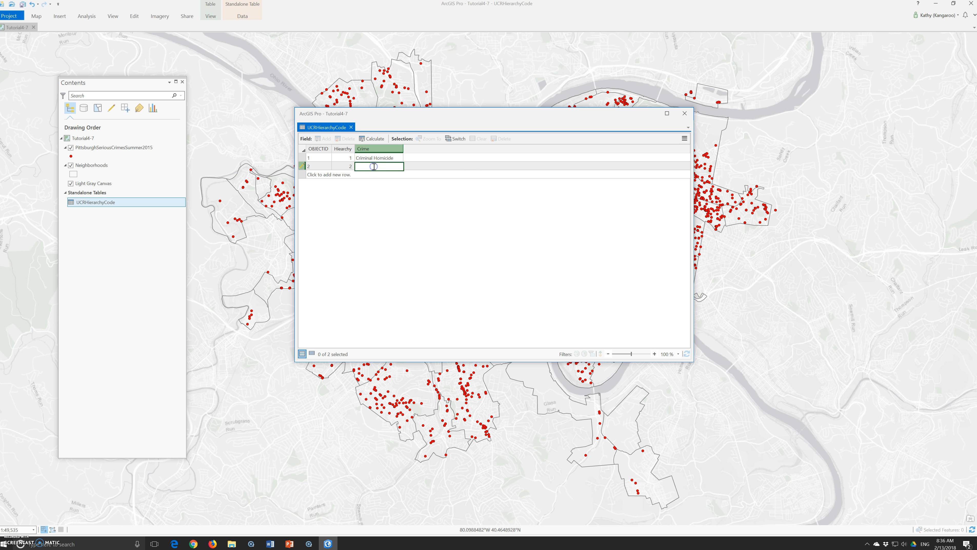
pyautogui.write('R')
pyautogui.write('orcible Rape')
# - Add a row with Hierarchy 3 and Crime Robbery
pyautogui.click(345, 174)
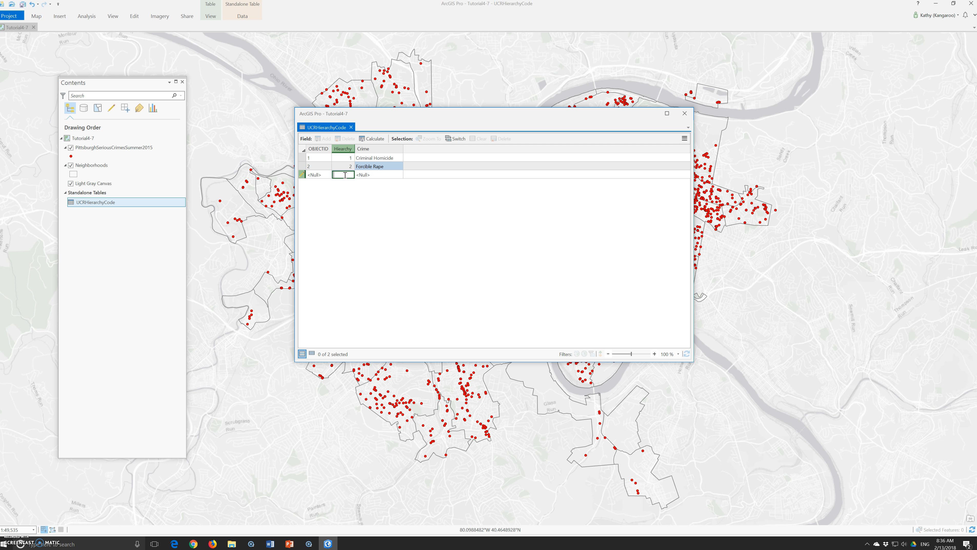
pyautogui.write('3')
pyautogui.press('Tab')
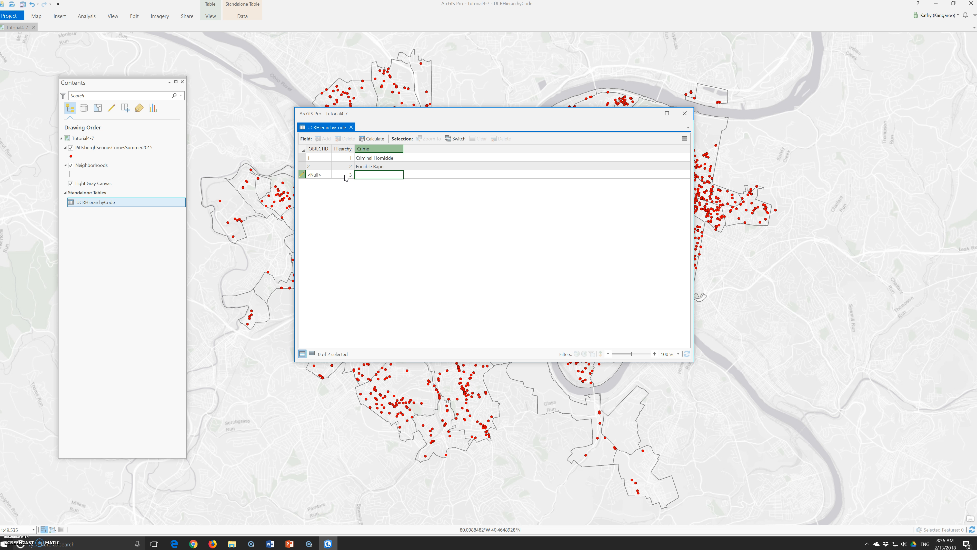
pyautogui.write('ro')
pyautogui.write('bbery')
pyautogui.press('Return')
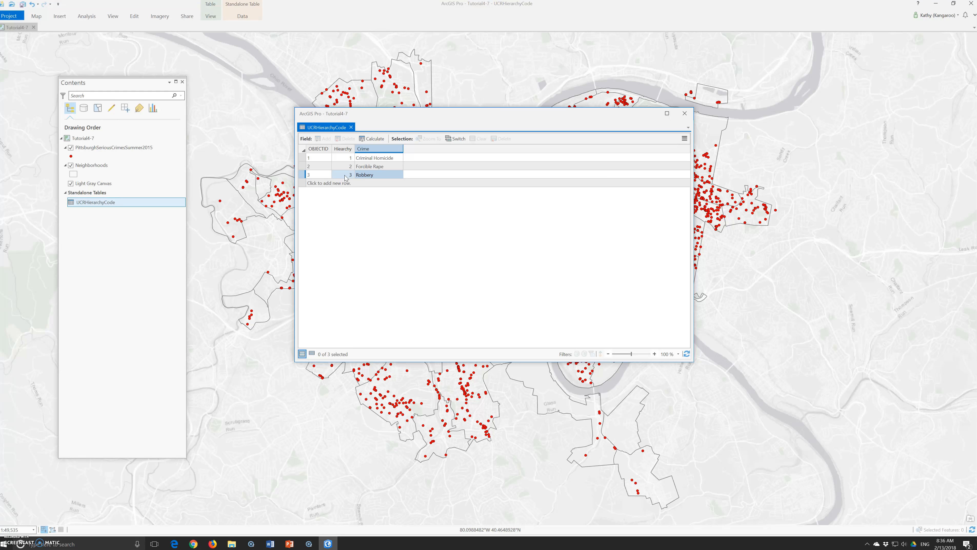
# - Add a row with Hierarchy 4 and Crime Aggravated Assault
pyautogui.click(343, 184)
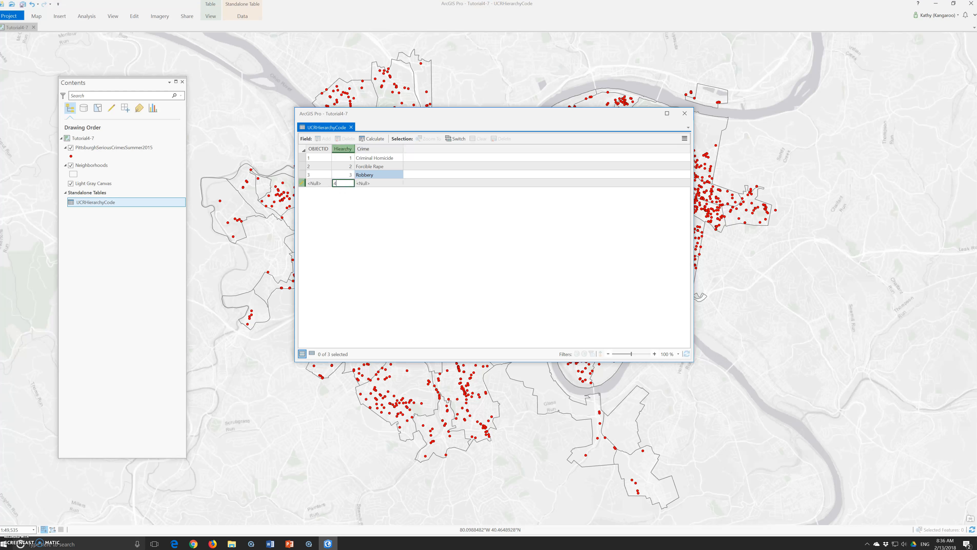
pyautogui.write('4')
pyautogui.press('Tab')
pyautogui.write('Aggr')
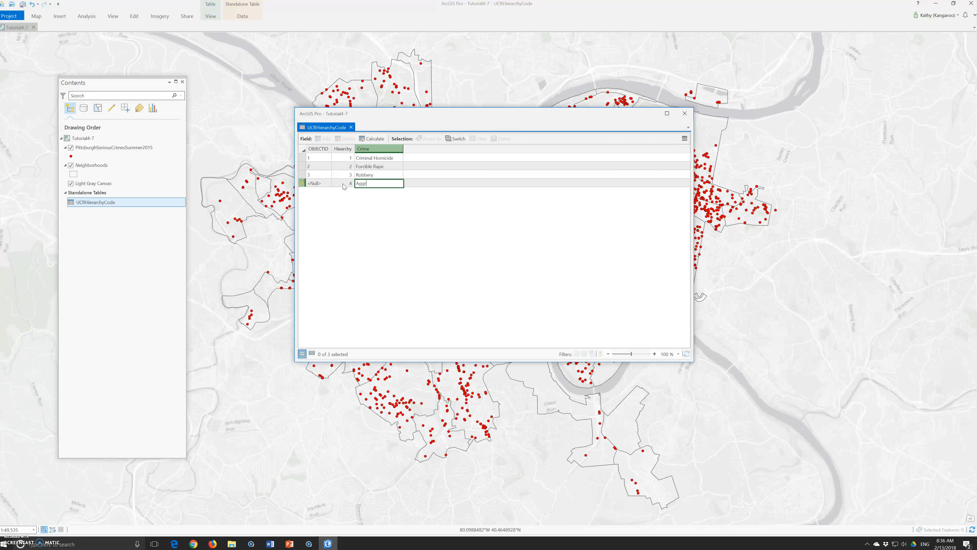
pyautogui.write('avated Assault')
pyautogui.click(339, 195)
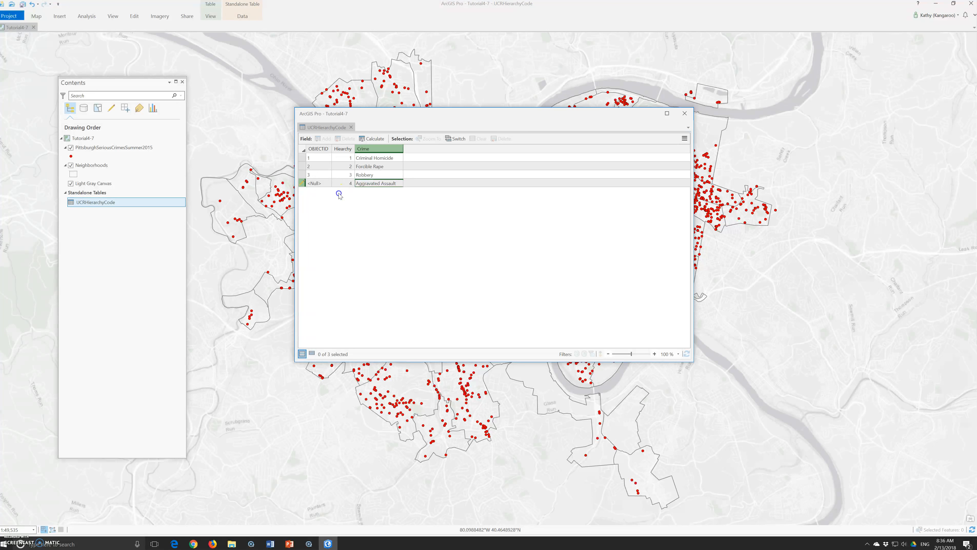
pyautogui.press('Return')
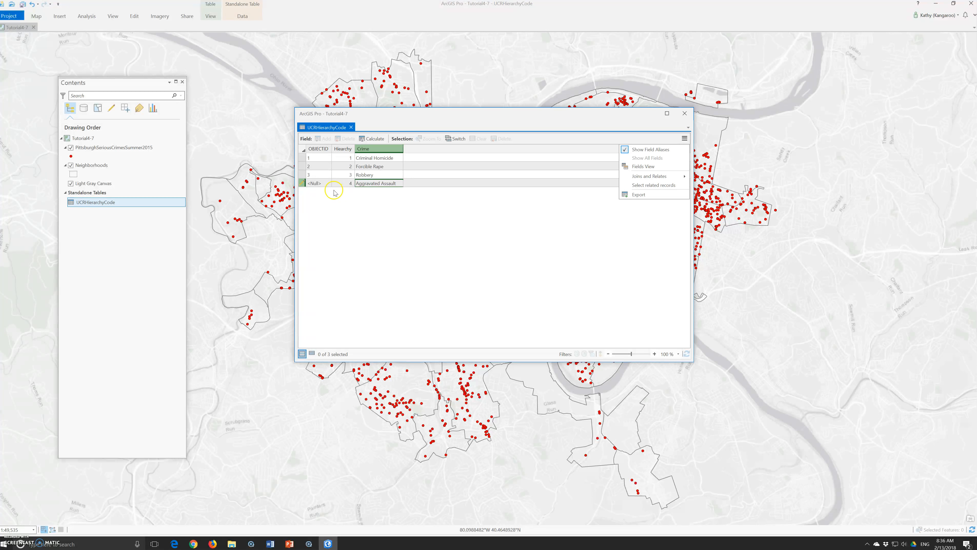
pyautogui.click(407, 201)
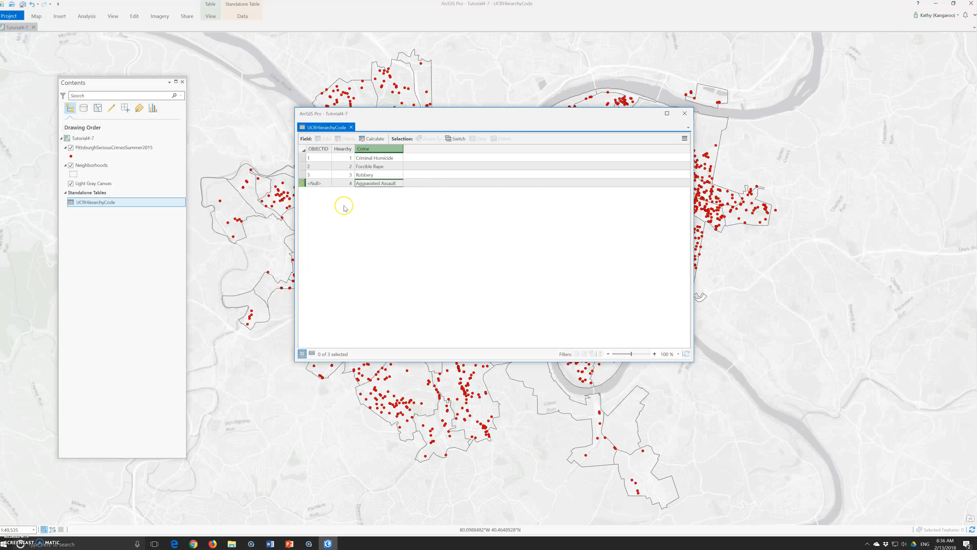
# - Add a row with Hierarchy 5 and Crime Burglary
pyautogui.click(317, 184)
pyautogui.click(318, 185)
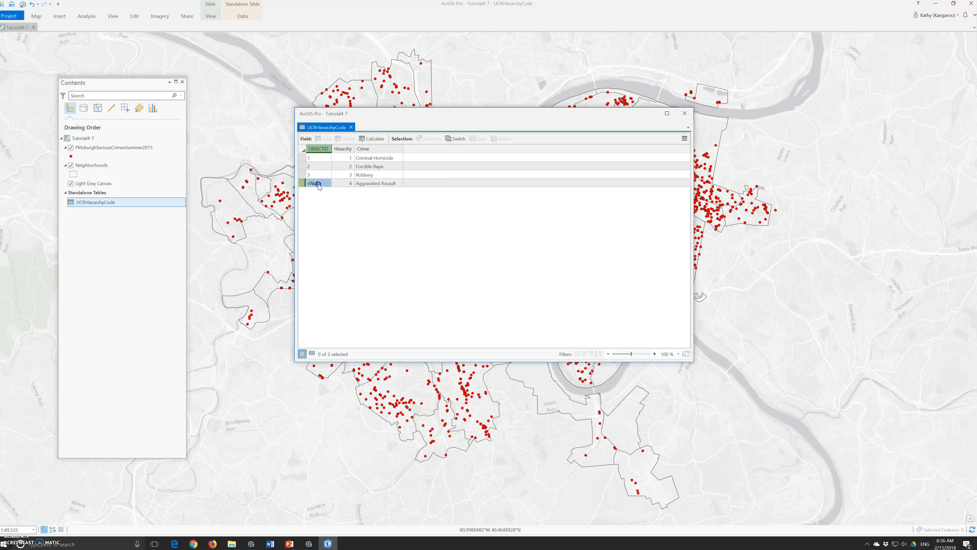
pyautogui.doubleClick(345, 185)
pyautogui.click(316, 184)
pyautogui.click(319, 184)
pyautogui.click(320, 176)
pyautogui.click(329, 195)
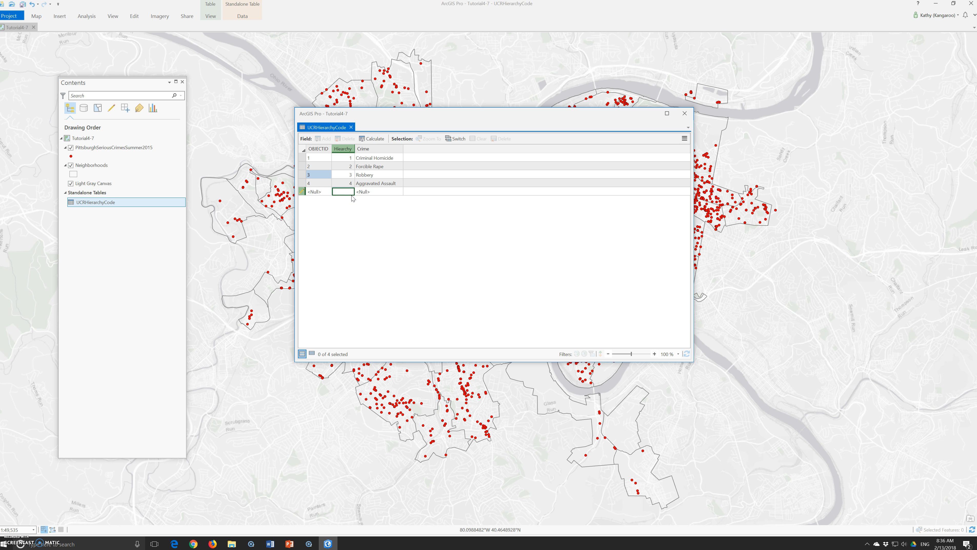
pyautogui.press('Tab')
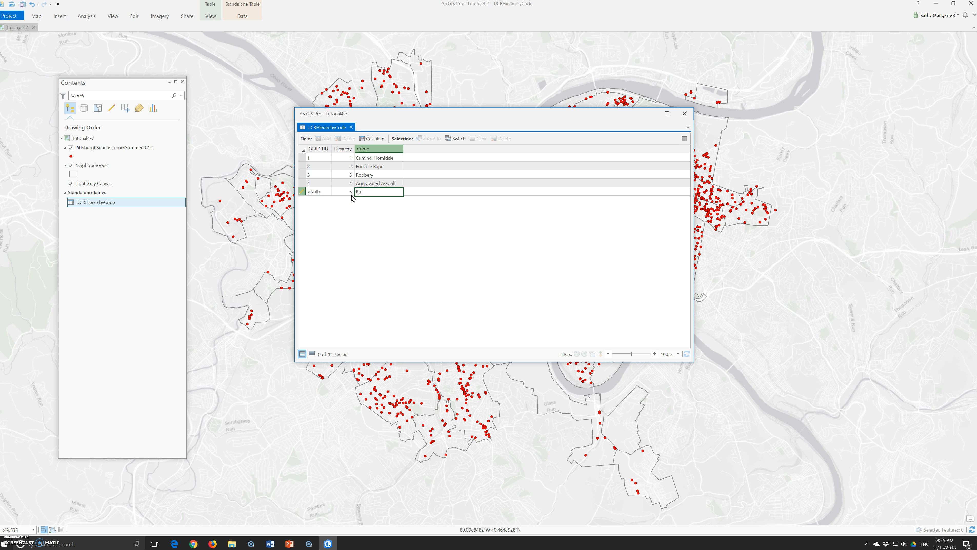
pyautogui.write('Burglary')
pyautogui.press('Return')
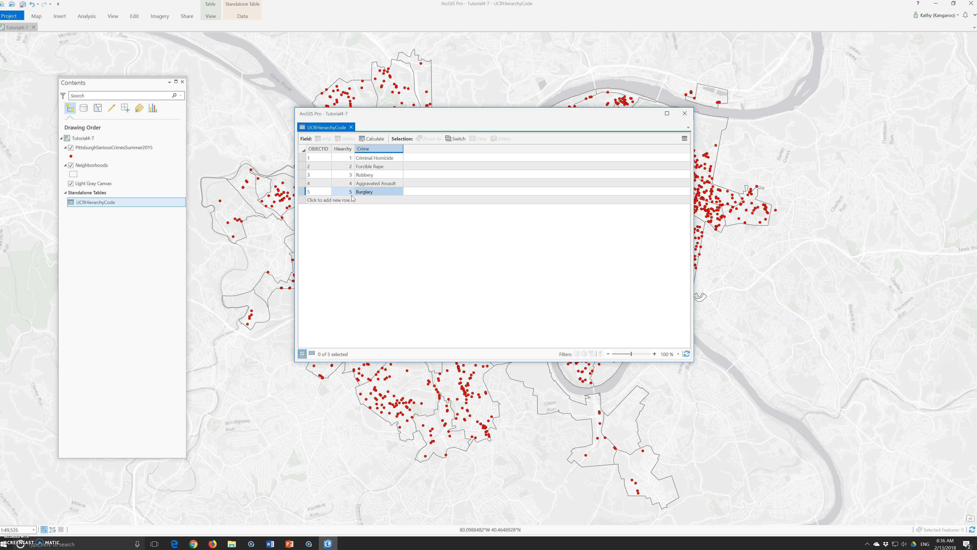
# - Add a row with Hierarchy 6 and Crime Larceny-Theft
pyautogui.click(348, 200)
pyautogui.write('6')
pyautogui.click(378, 201)
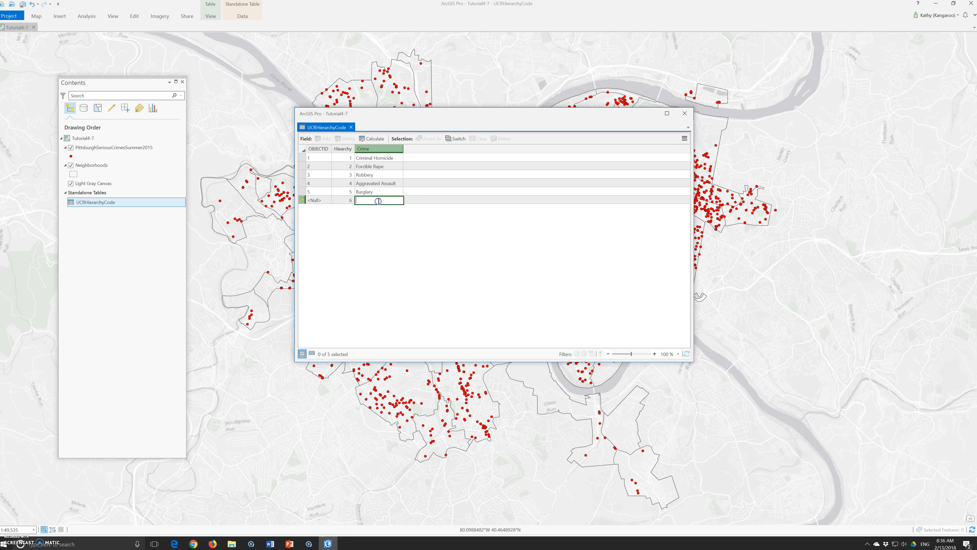
pyautogui.write('Larceny-Theft')
pyautogui.click(377, 224)
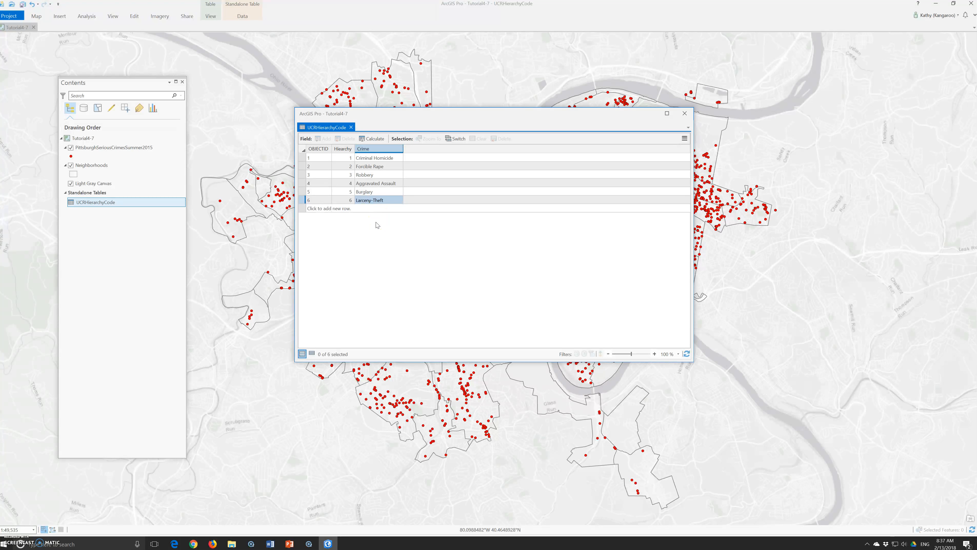
# - Add a row with Hierarchy 7 and Crime Motor Vehicle Theft
pyautogui.click(342, 208)
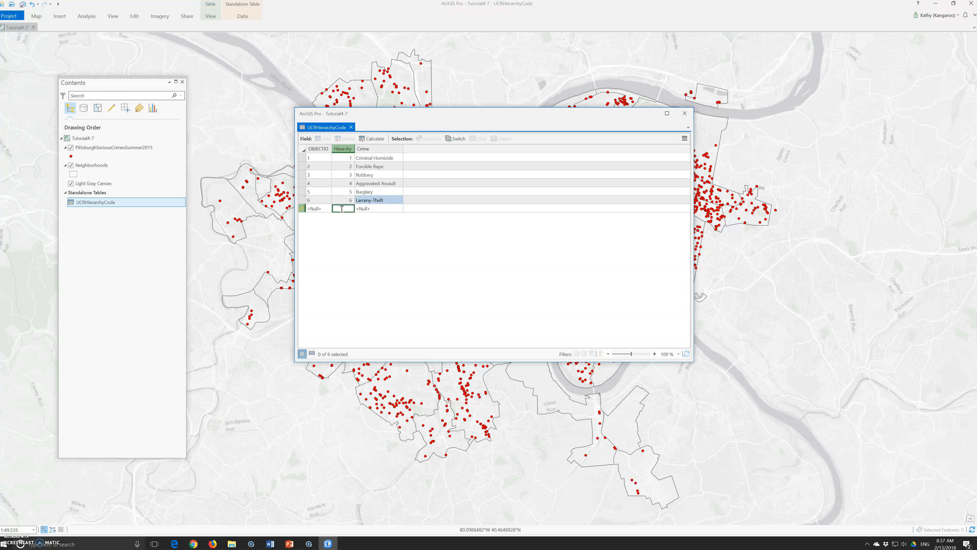
pyautogui.write('7')
pyautogui.press('Tab')
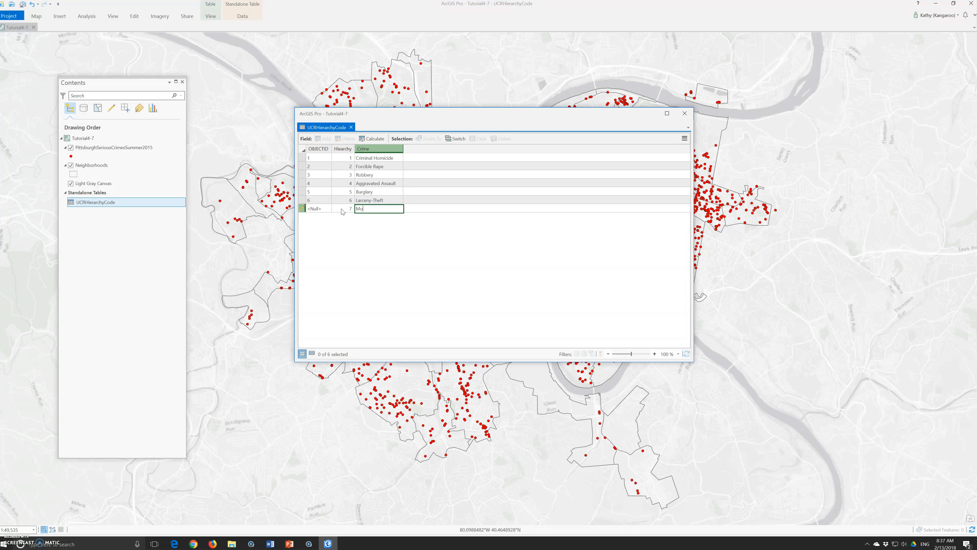
pyautogui.write('Motor Vehicle Thei')
pyautogui.click(348, 266)
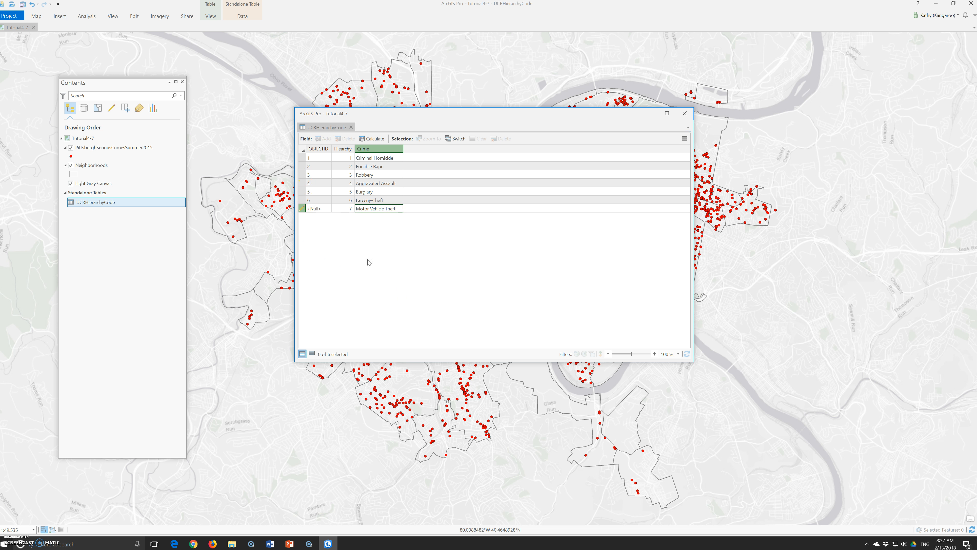
pyautogui.click(243, 16)
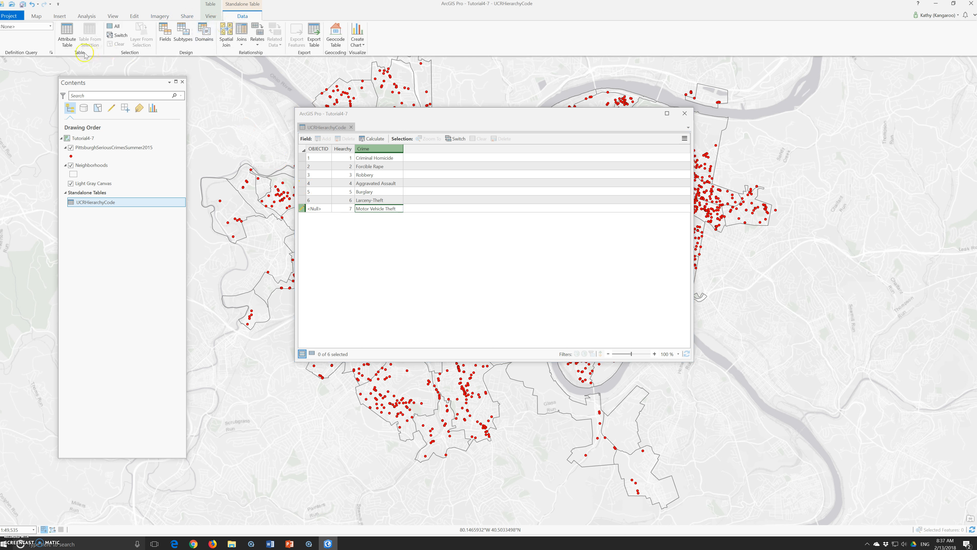
pyautogui.click(314, 128)
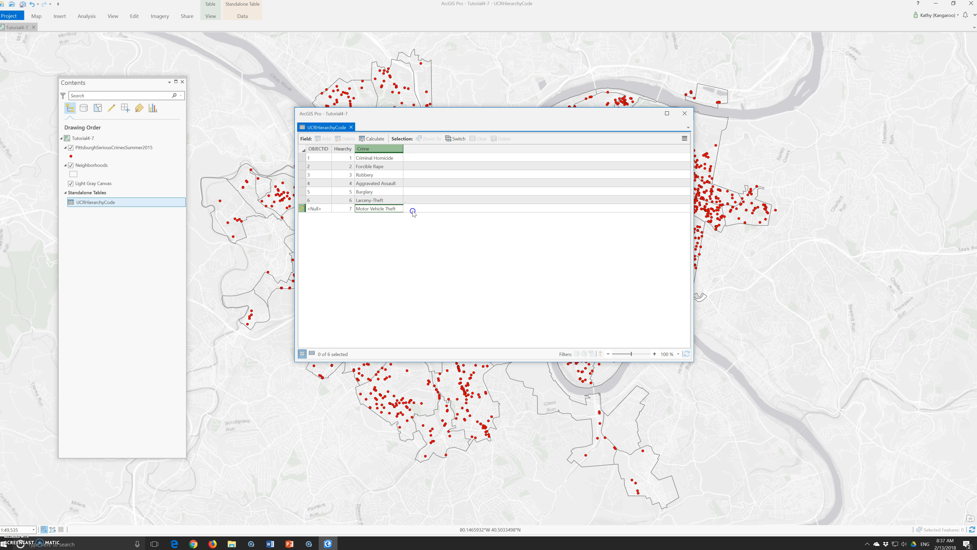
pyautogui.click(400, 209)
pyautogui.press('Return')
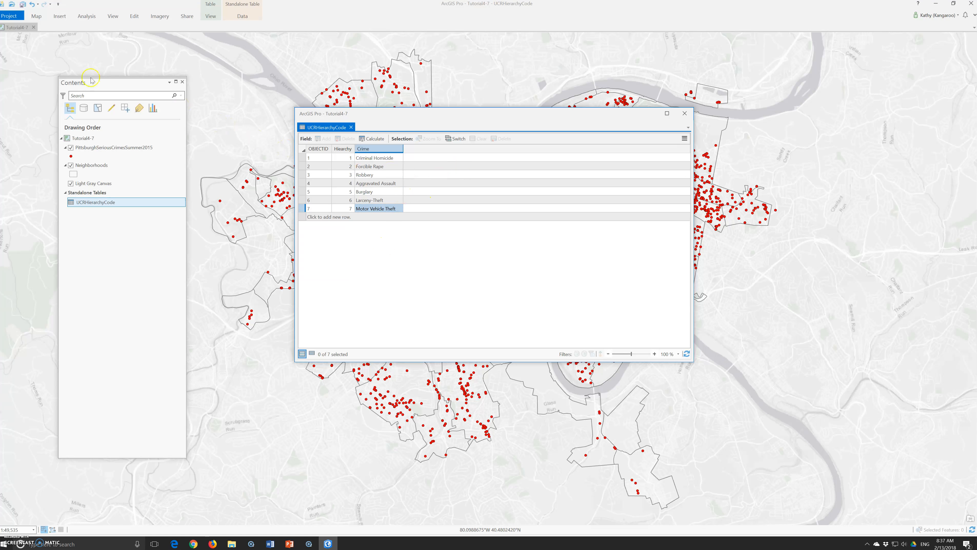
# - Save all edits to the UCRHierarchyCode table
pyautogui.click(242, 16)
pyautogui.click(208, 17)
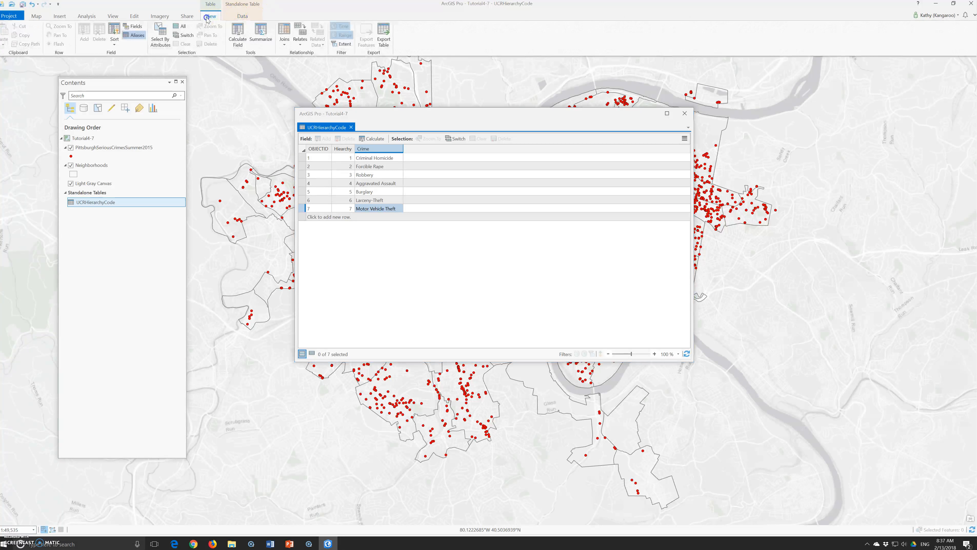
pyautogui.click(187, 16)
pyautogui.click(133, 16)
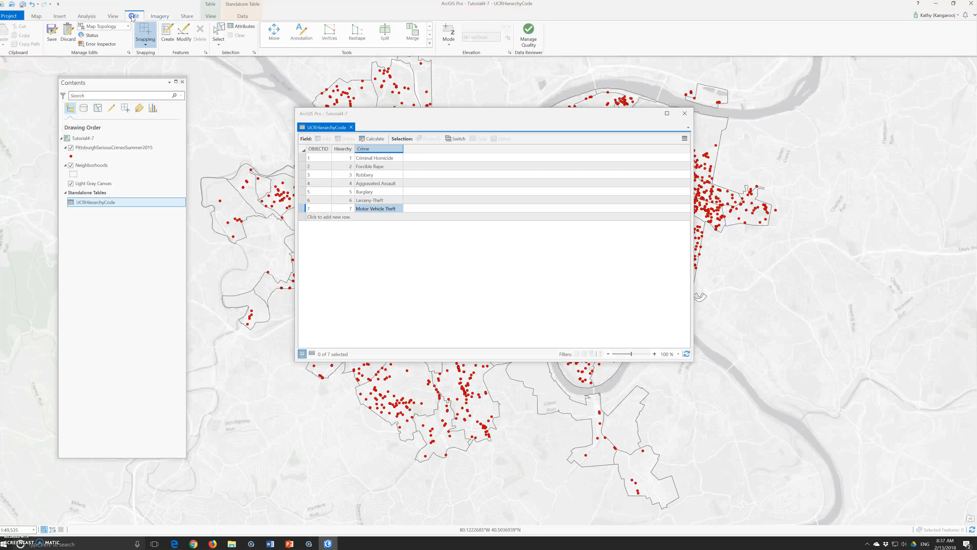
pyautogui.click(48, 27)
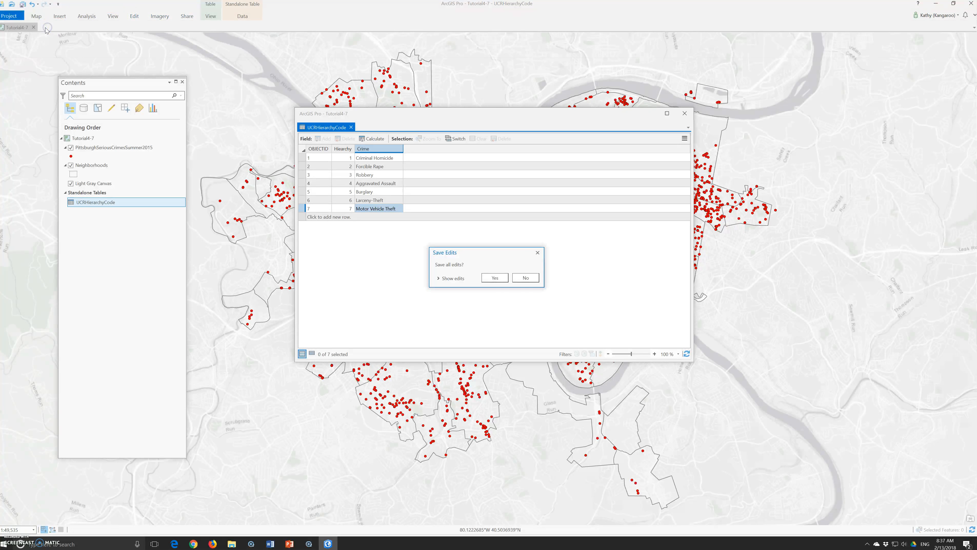
pyautogui.click(497, 277)
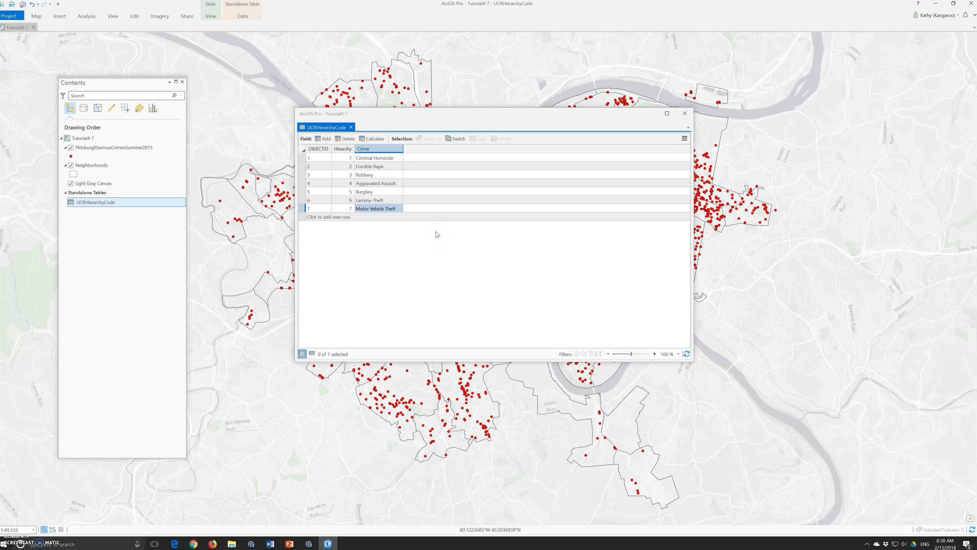
# - Close the code table and inspect the Hierarchy field in the PittsburghSeriousCrimesSummer2015 attribute table
pyautogui.click(684, 115)
pyautogui.rightClick(115, 147)
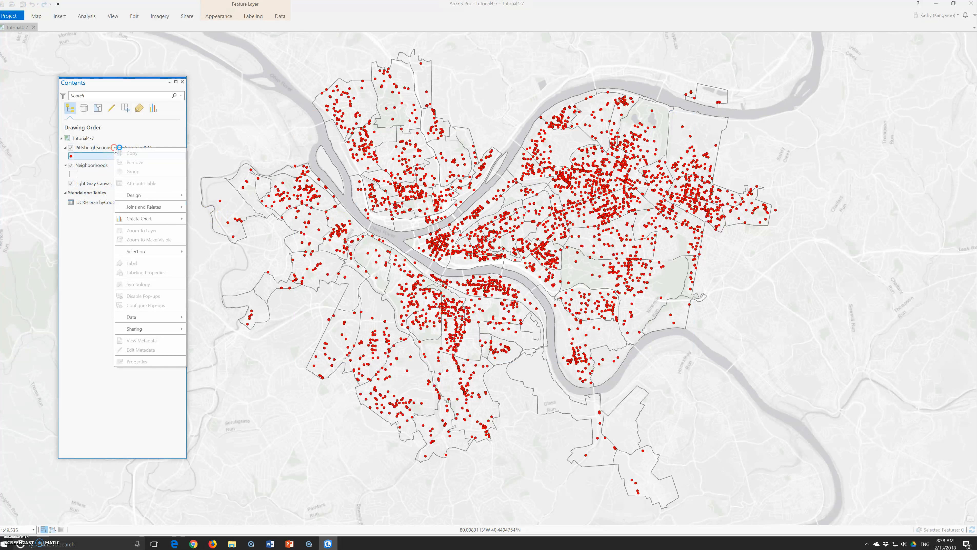
pyautogui.click(141, 183)
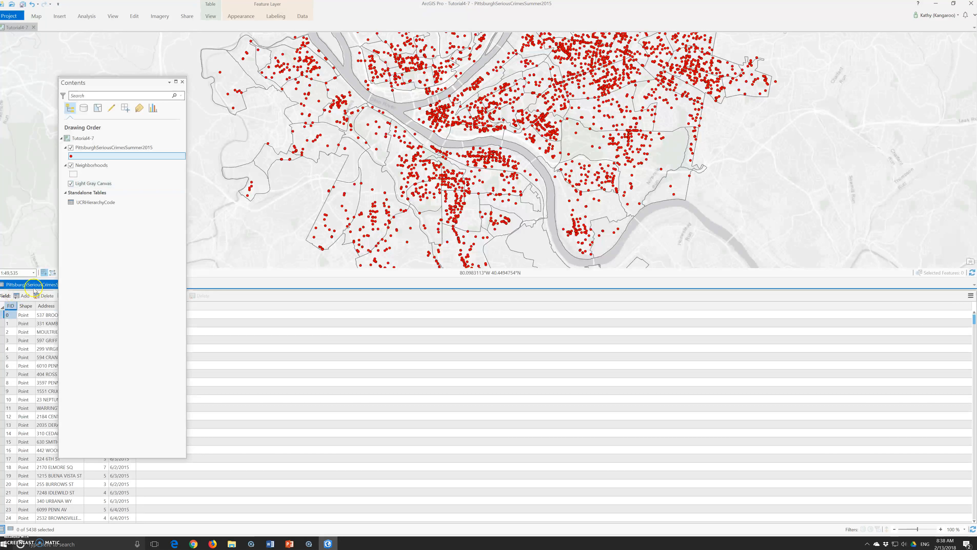
pyautogui.moveTo(37, 284); pyautogui.dragTo(289, 122)
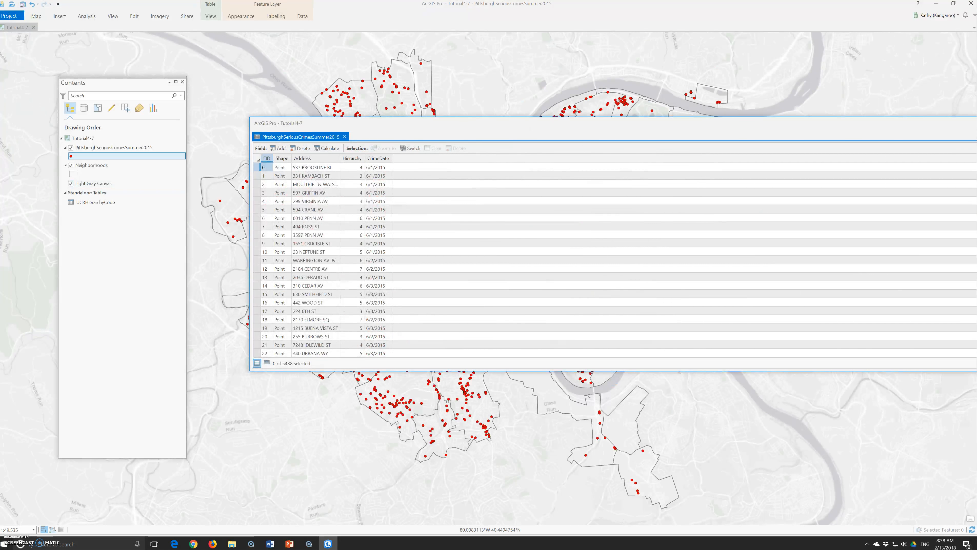
pyautogui.click(353, 165)
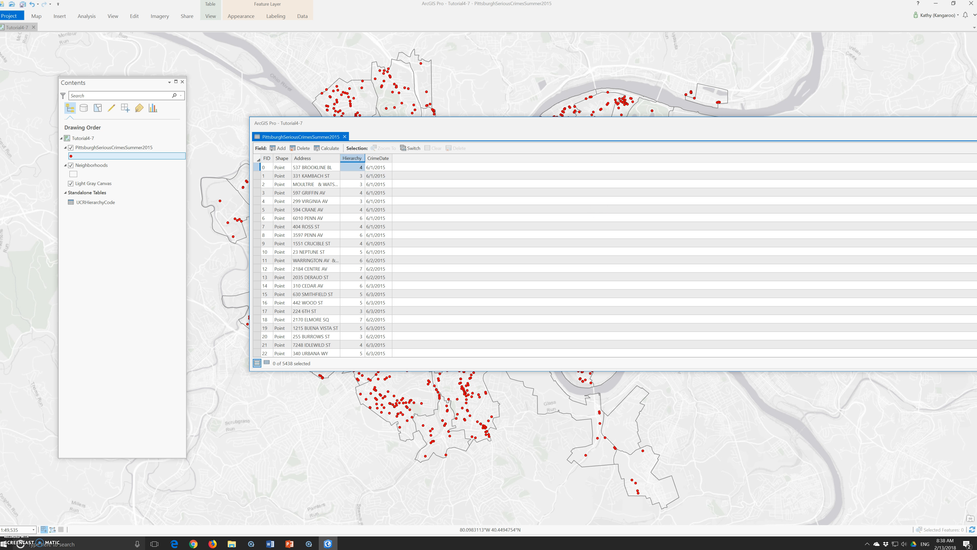
pyautogui.moveTo(976, 213); pyautogui.dragTo(687, 205)
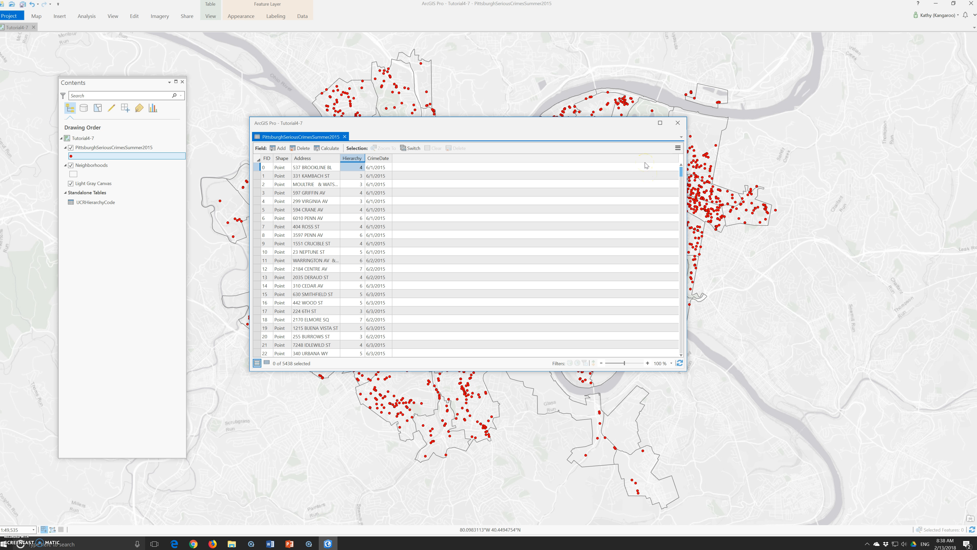
pyautogui.click(678, 123)
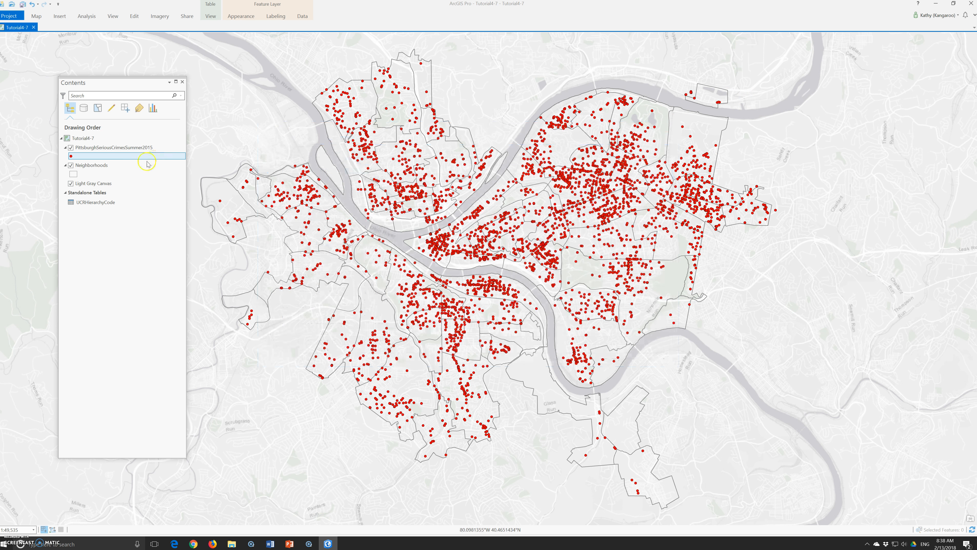
# - Join UCRHierarchyCode to the PittsburghSeriousCrimesSummer2015 layer using the Hierarchy field on both sides
pyautogui.rightClick(87, 150)
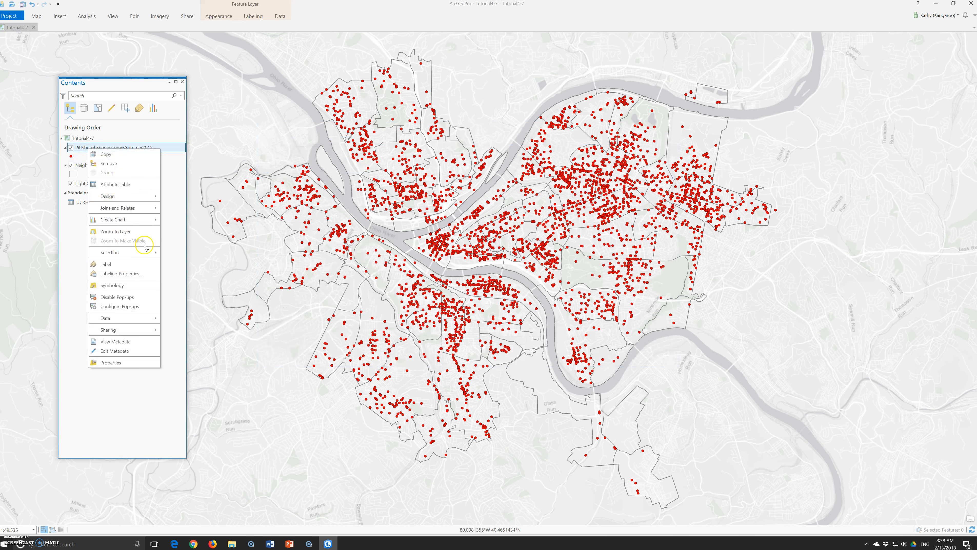
pyautogui.moveTo(130, 209)
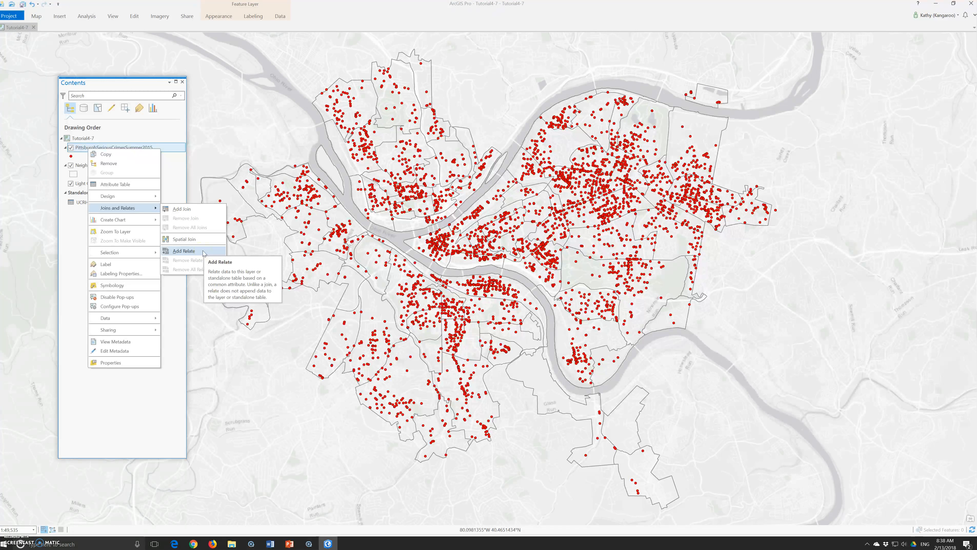
pyautogui.click(187, 210)
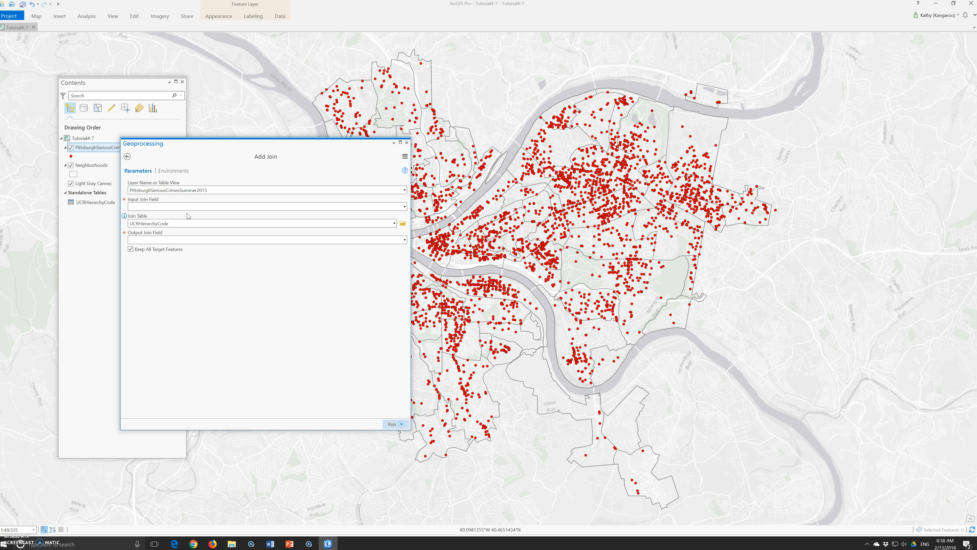
pyautogui.click(358, 206)
pyautogui.click(404, 206)
pyautogui.click(186, 231)
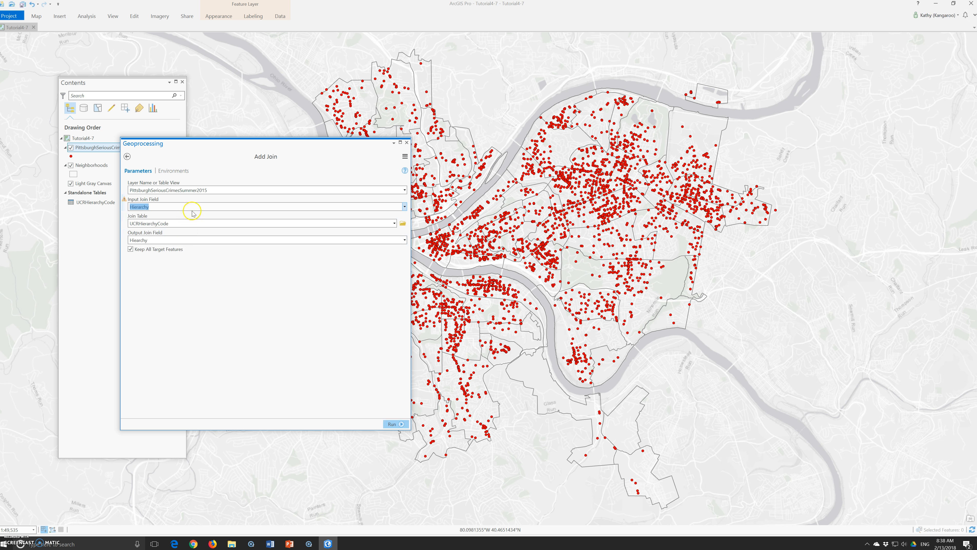
pyautogui.click(392, 424)
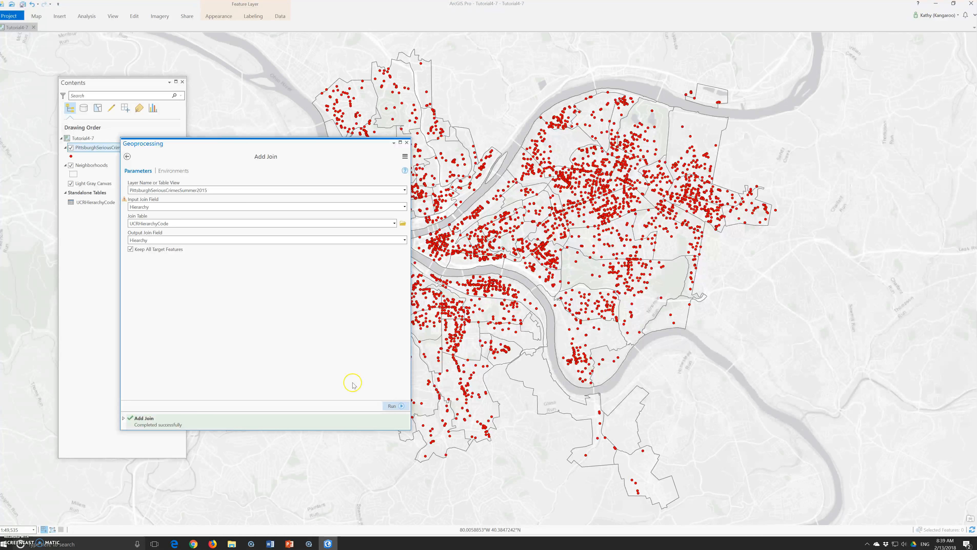
# - Review the joined Crime field in the crimes layer's attribute table, then close the table and the Add Join pane
pyautogui.rightClick(85, 147)
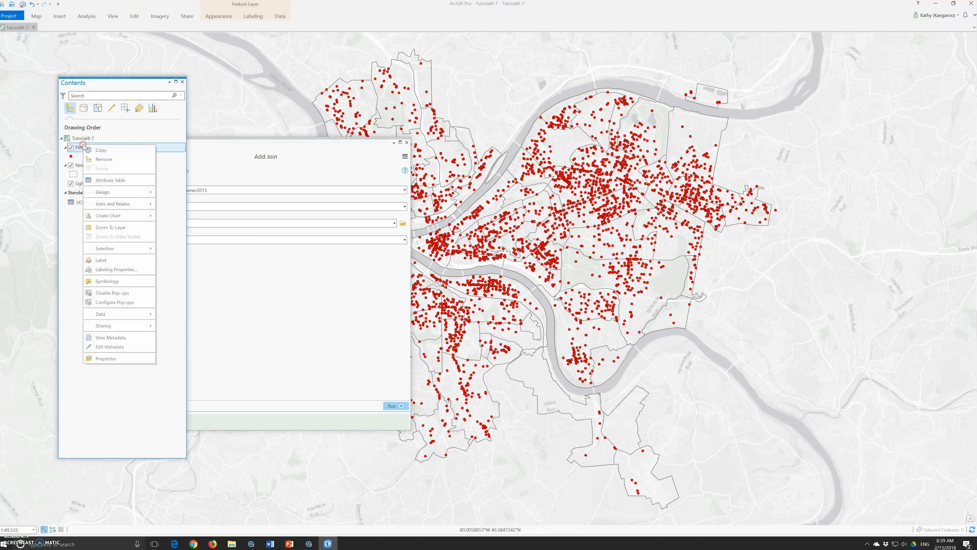
pyautogui.click(110, 180)
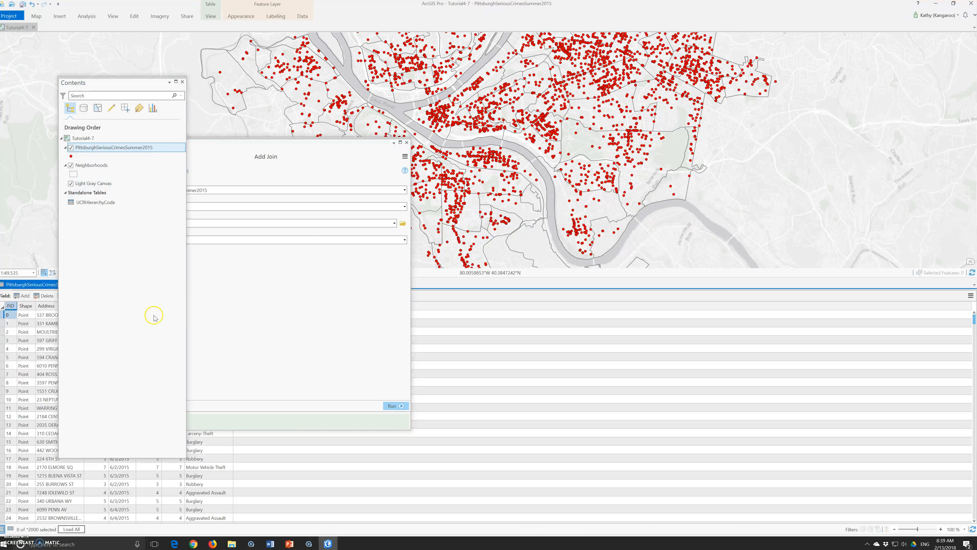
pyautogui.moveTo(36, 285); pyautogui.dragTo(173, 130)
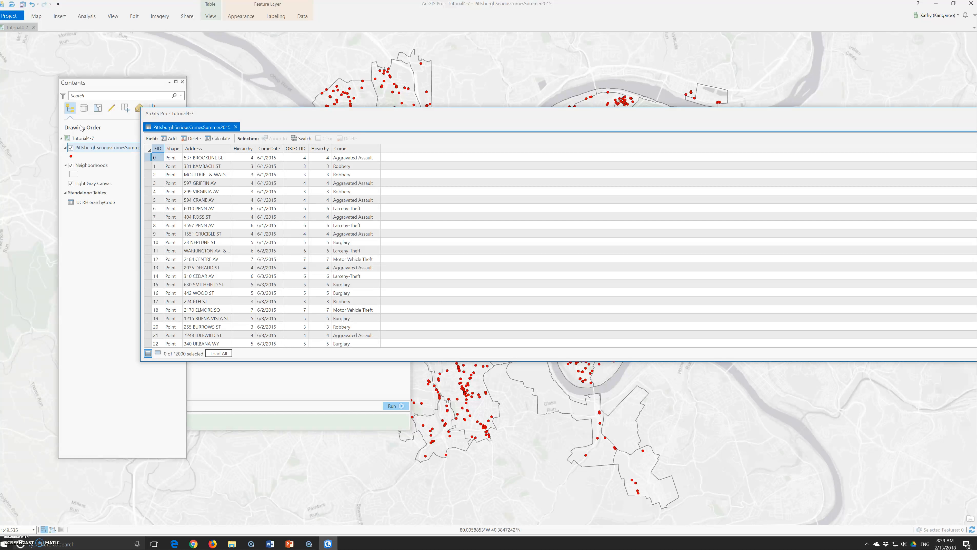
pyautogui.click(77, 128)
pyautogui.click(70, 133)
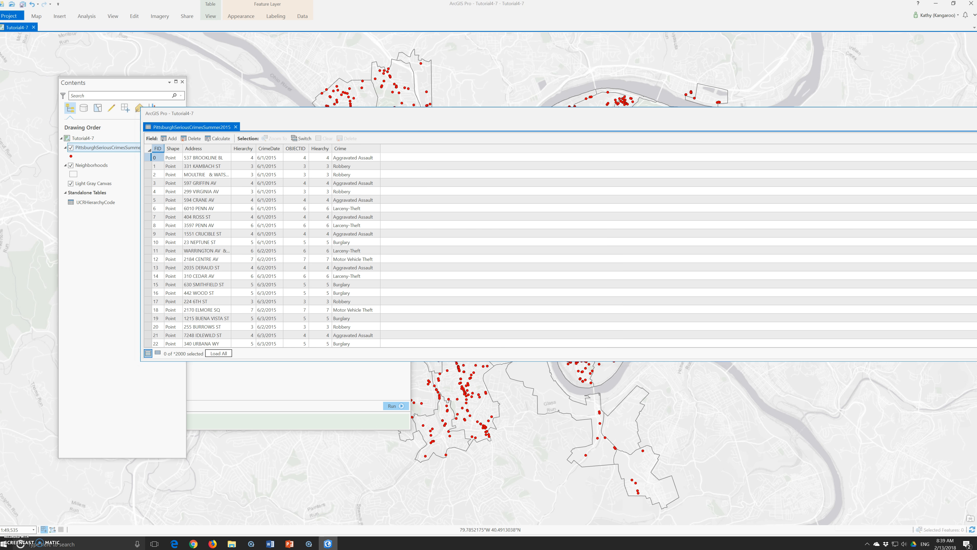
pyautogui.click(517, 200)
pyautogui.click(262, 143)
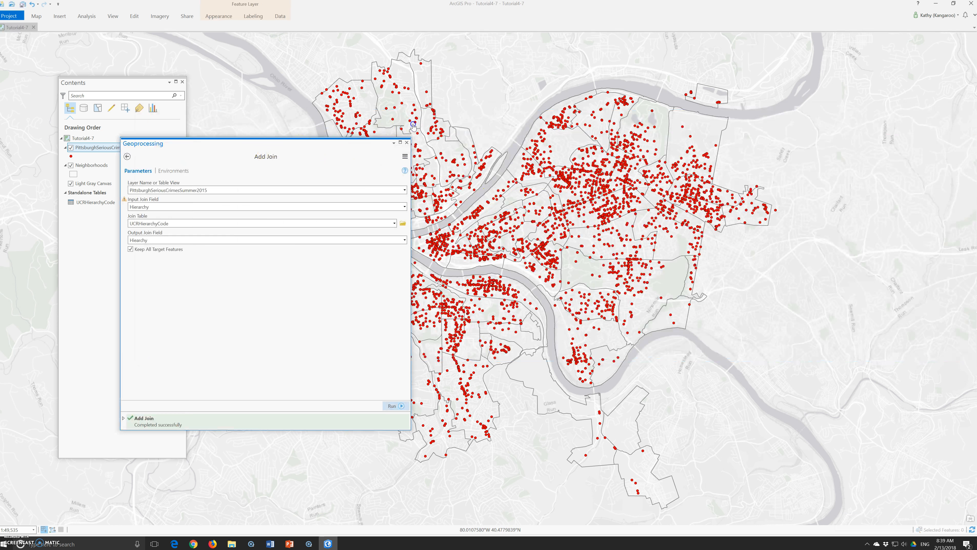
pyautogui.moveTo(282, 145); pyautogui.dragTo(436, 123)
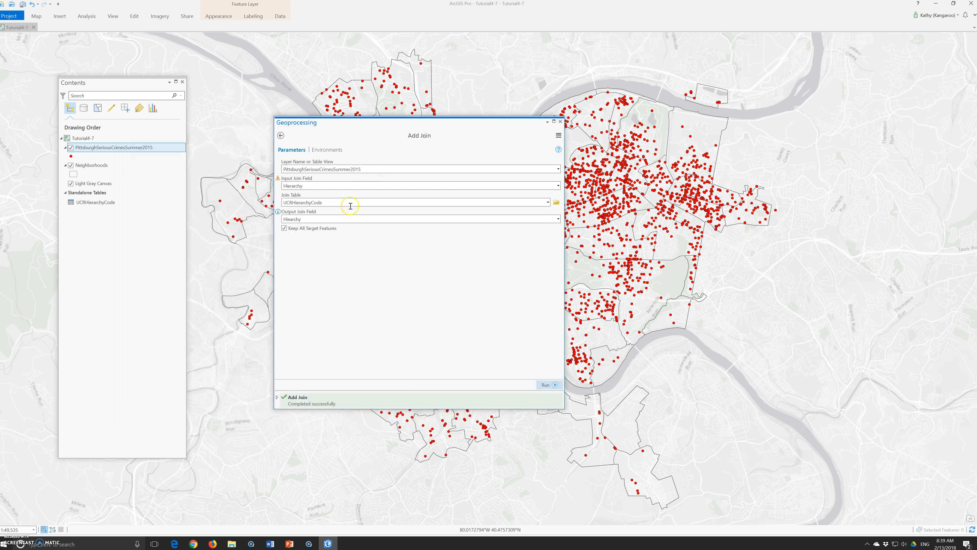
pyautogui.click(560, 122)
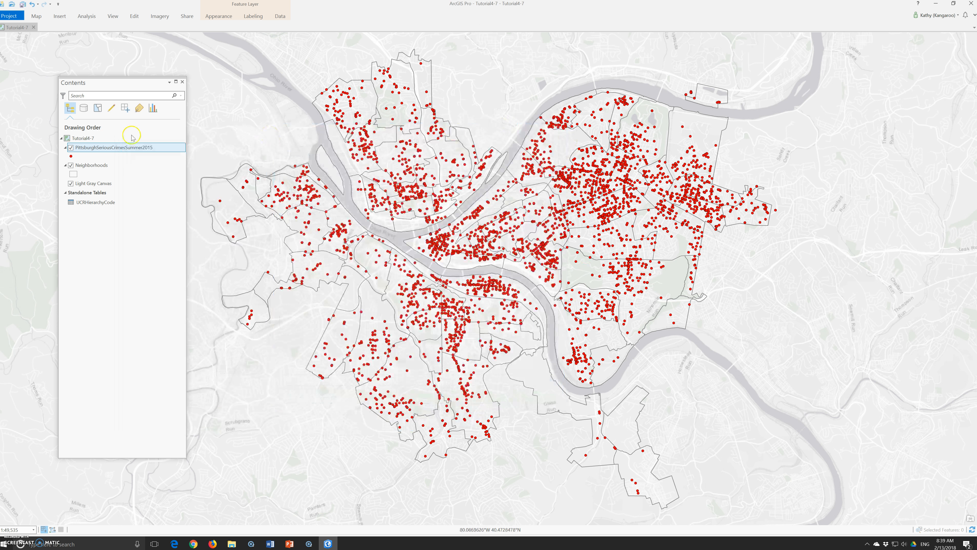
# - Open the crimes layer's symbology and switch it to Unique Values
pyautogui.rightClick(106, 148)
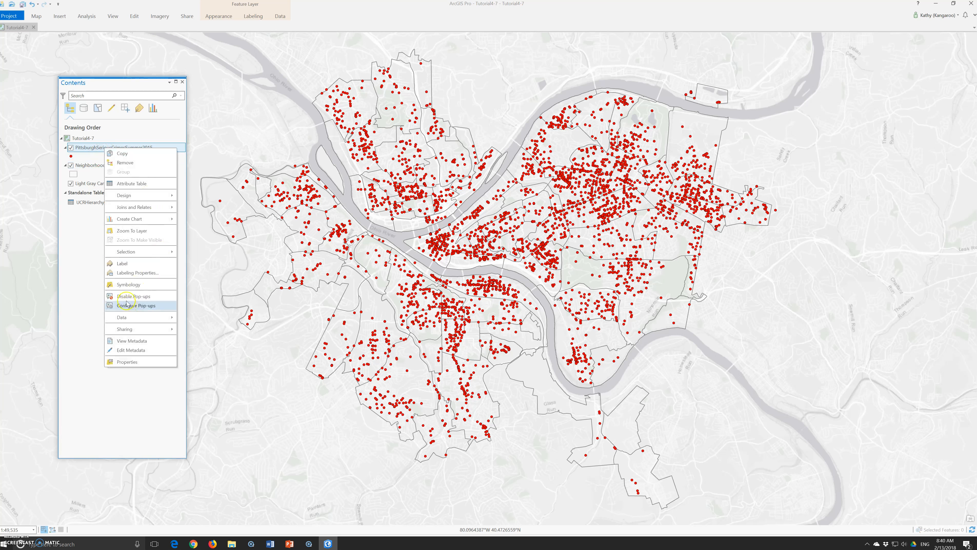
pyautogui.click(129, 285)
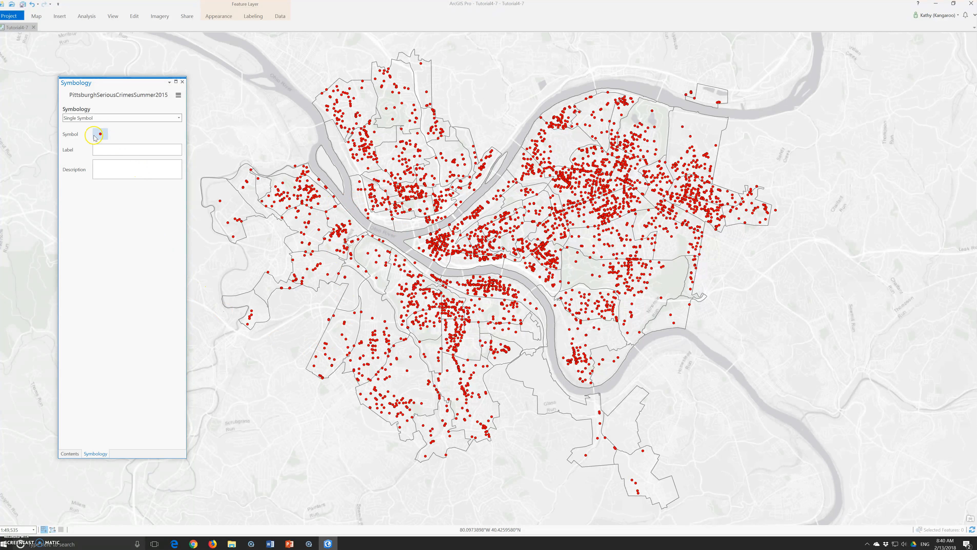
pyautogui.click(97, 118)
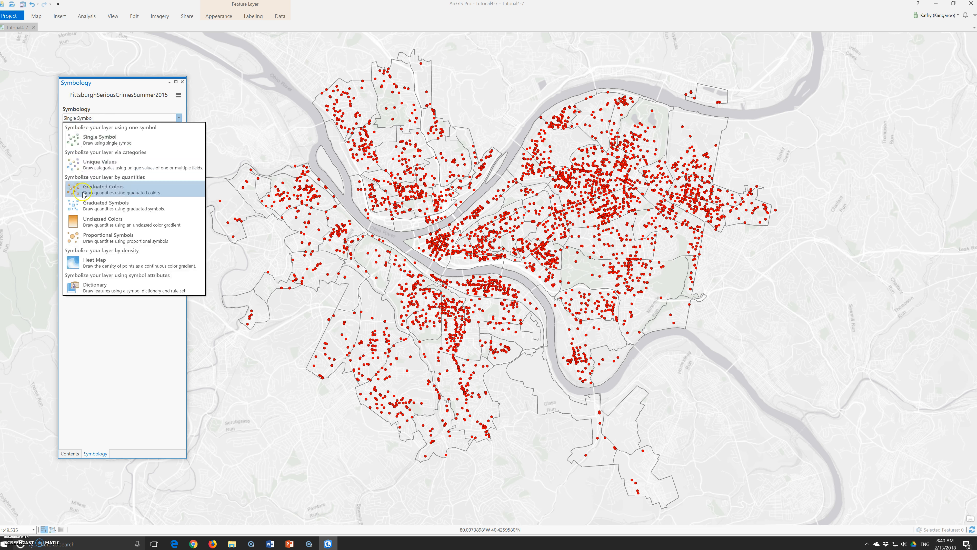
pyautogui.click(108, 165)
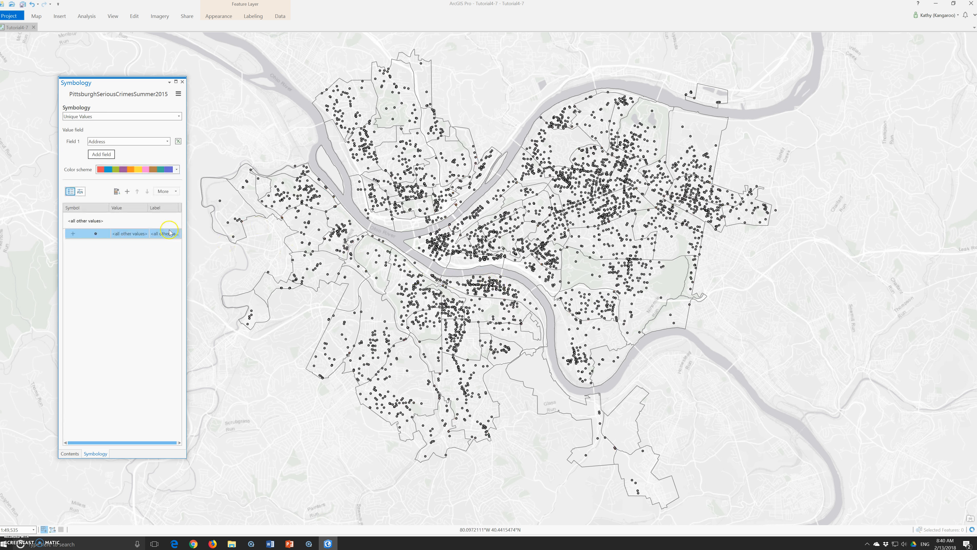
# - Try to add all unique values to the class list, cancelling the generation
pyautogui.click(73, 234)
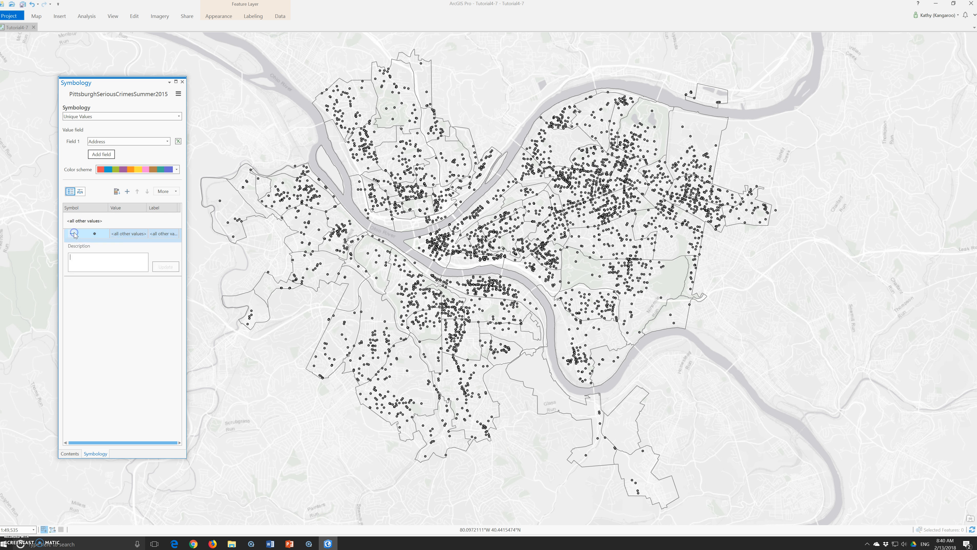
pyautogui.click(73, 233)
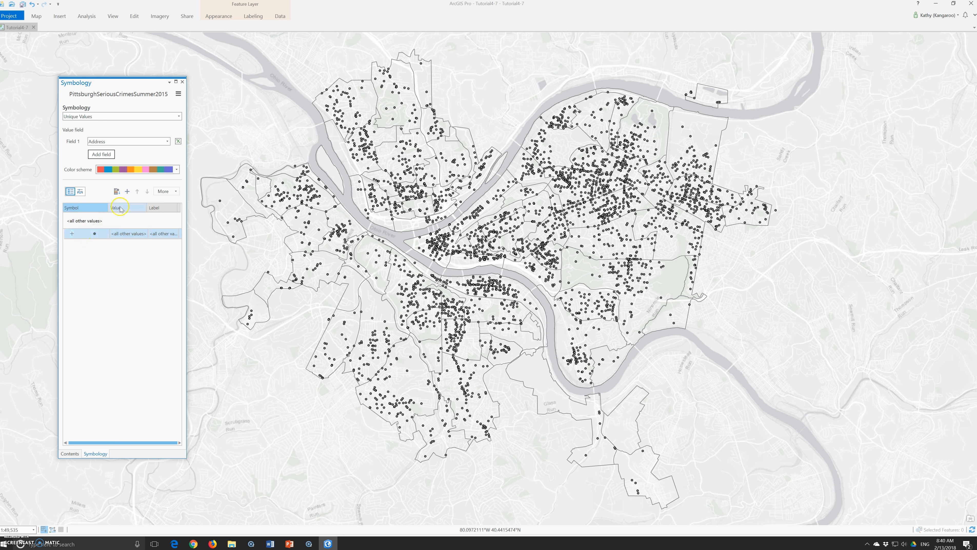
pyautogui.click(127, 191)
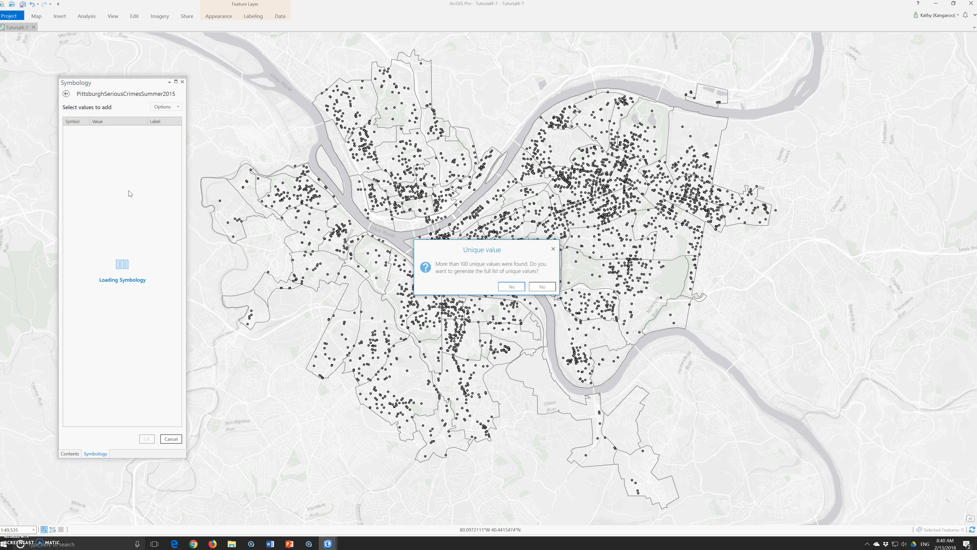
pyautogui.click(506, 288)
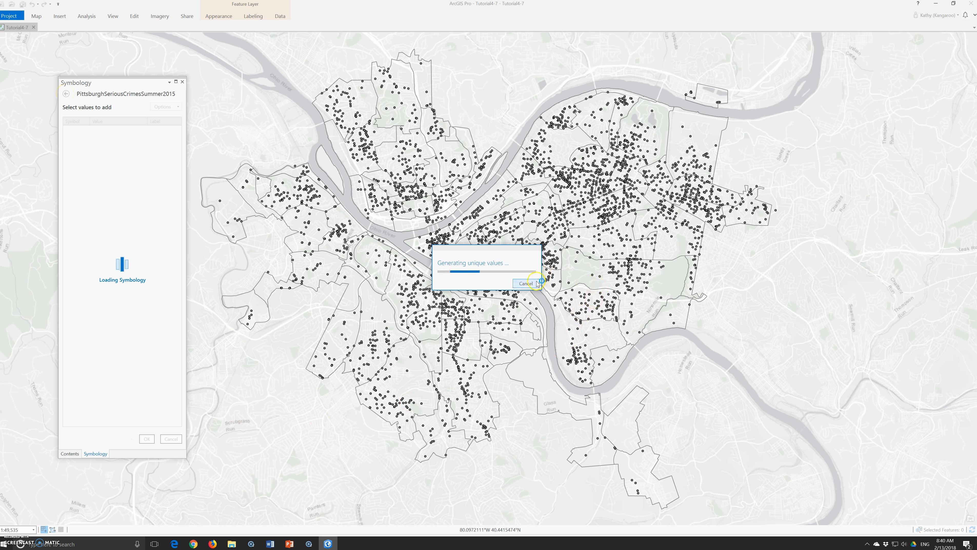
pyautogui.click(525, 284)
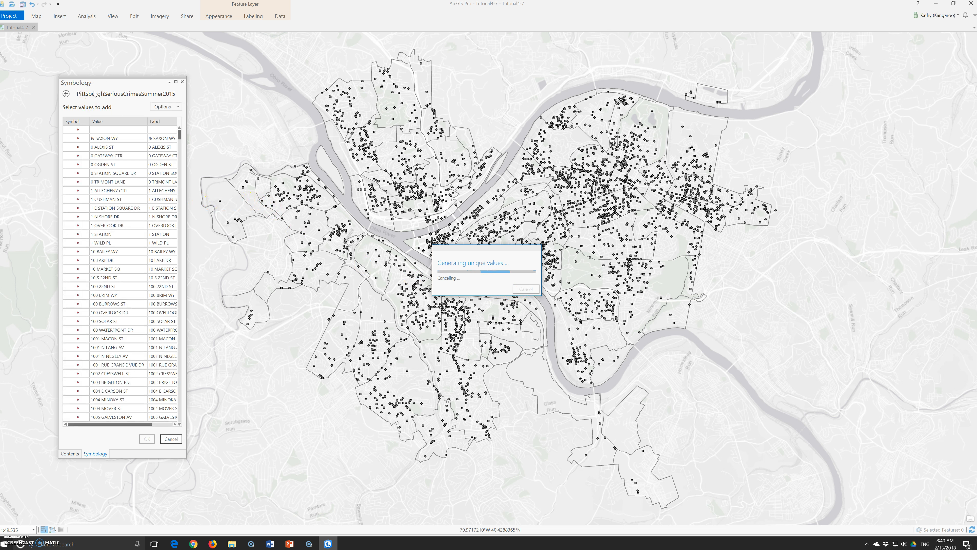
pyautogui.moveTo(190, 149); pyautogui.dragTo(477, 150)
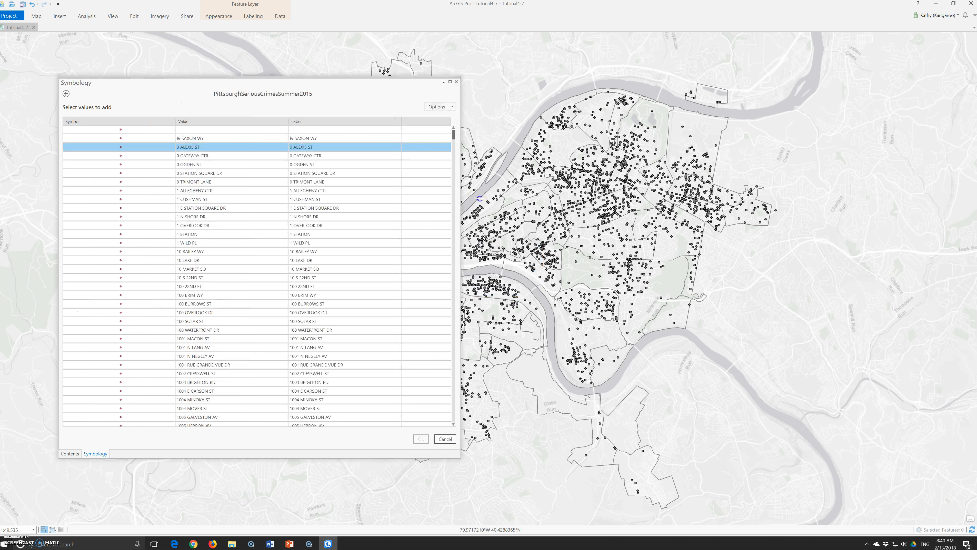
pyautogui.click(67, 94)
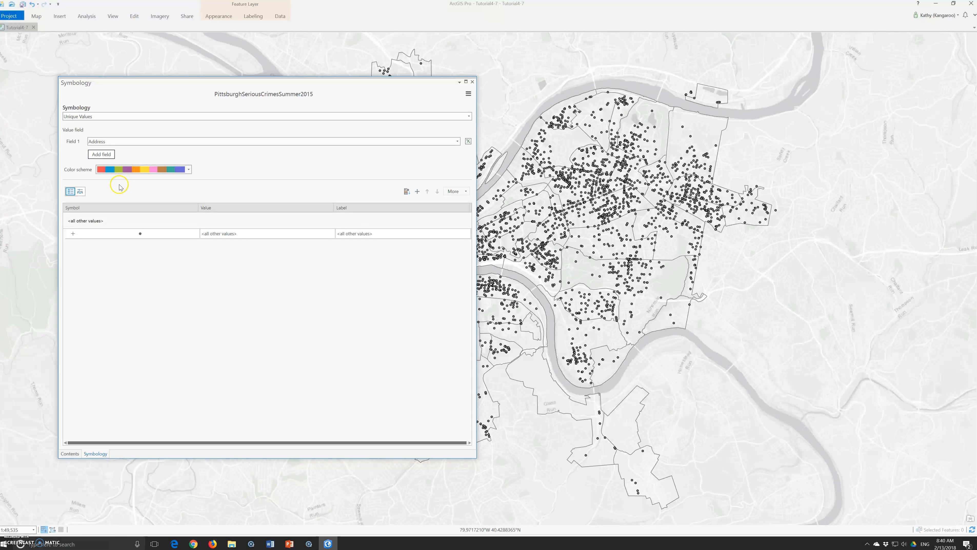
# - Set the crimes layer's symbology back to Single Symbol
pyautogui.click(101, 116)
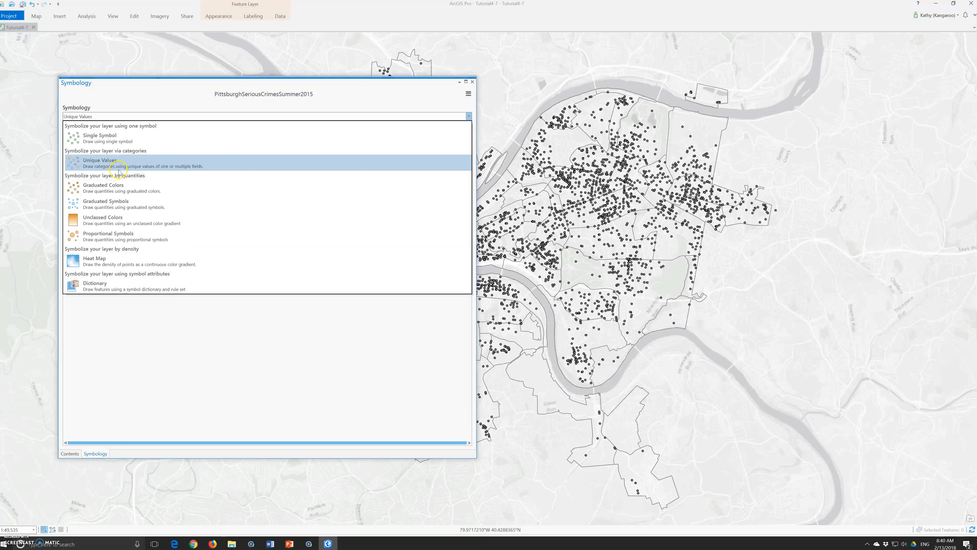
pyautogui.click(118, 140)
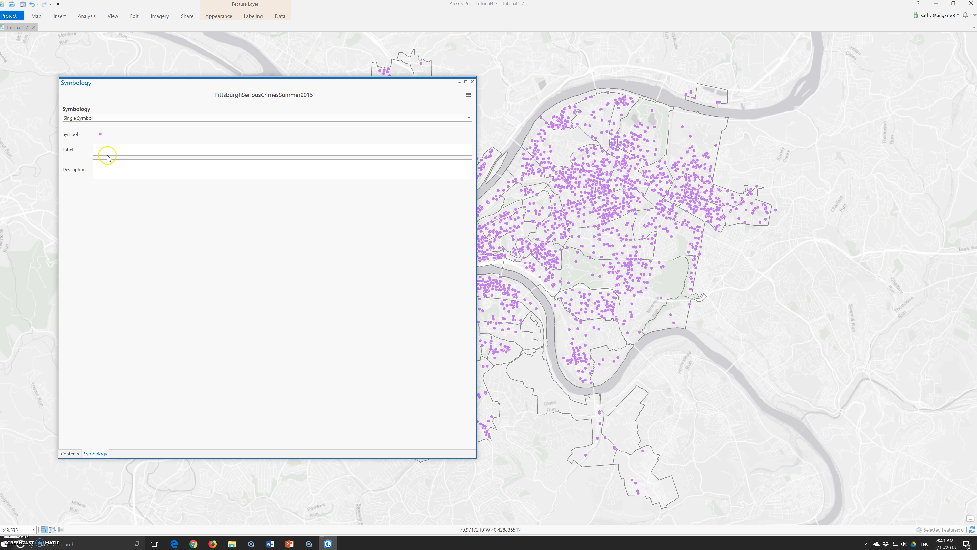
# - Switch the crimes layer's symbology from Single Symbol to Unique Values
pyautogui.click(102, 117)
pyautogui.click(118, 145)
pyautogui.click(103, 118)
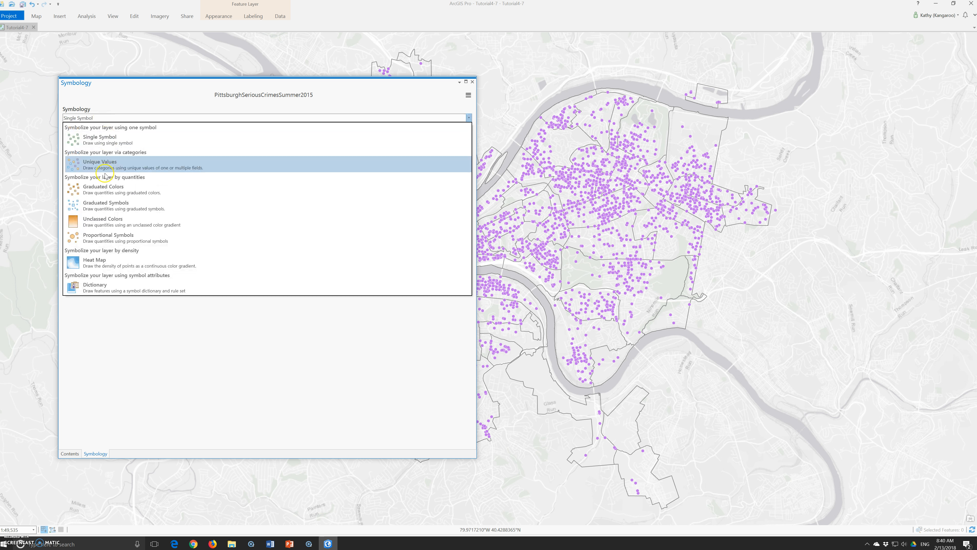
pyautogui.click(111, 165)
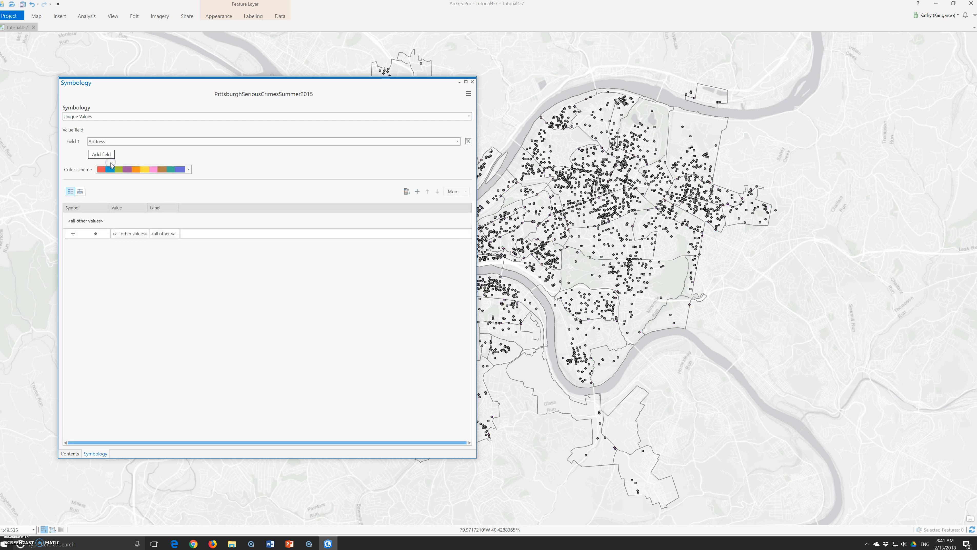
# - Set the unique values field to Crime, trying Hierarchy first
pyautogui.click(135, 141)
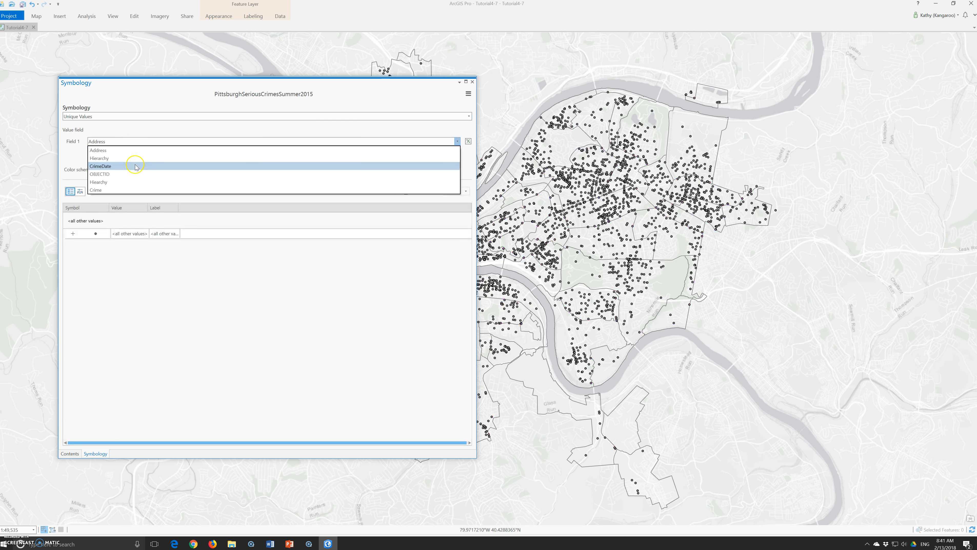
pyautogui.click(123, 180)
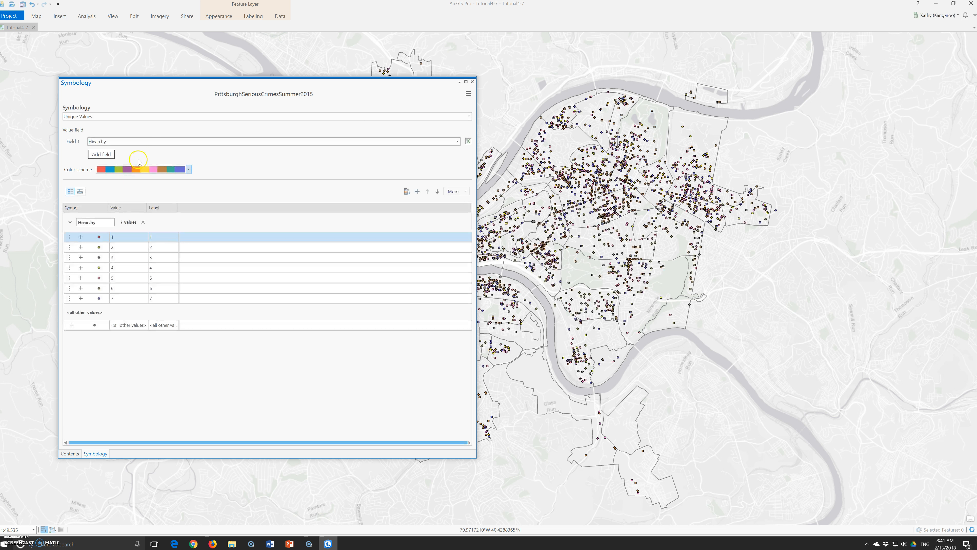
pyautogui.click(138, 142)
pyautogui.click(137, 190)
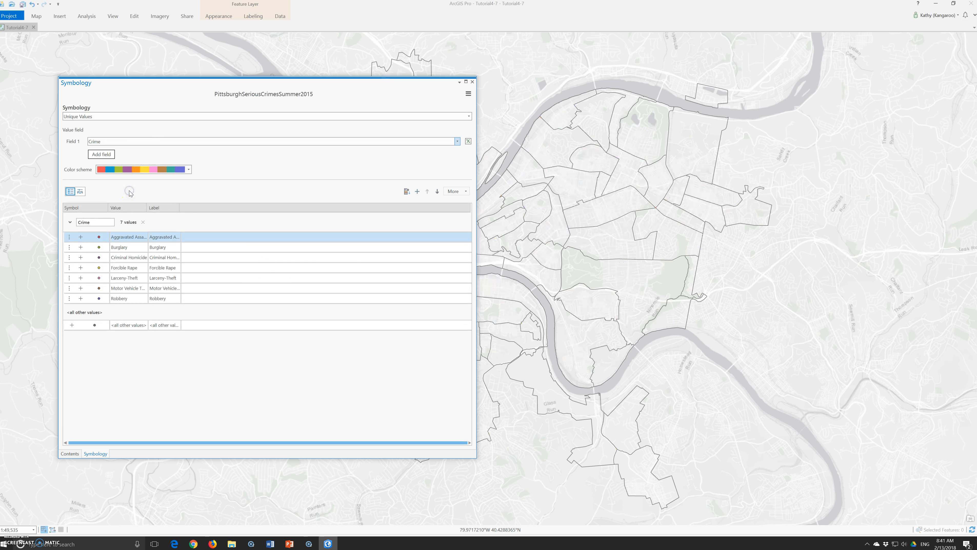
pyautogui.click(140, 268)
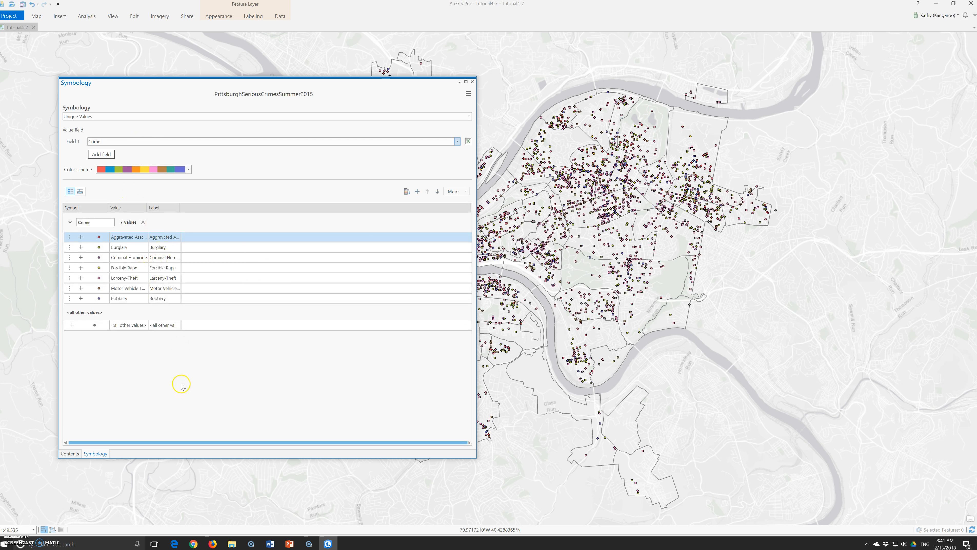
# - Apply a different color scheme to the crime classes and turn off showing all other values
pyautogui.click(184, 169)
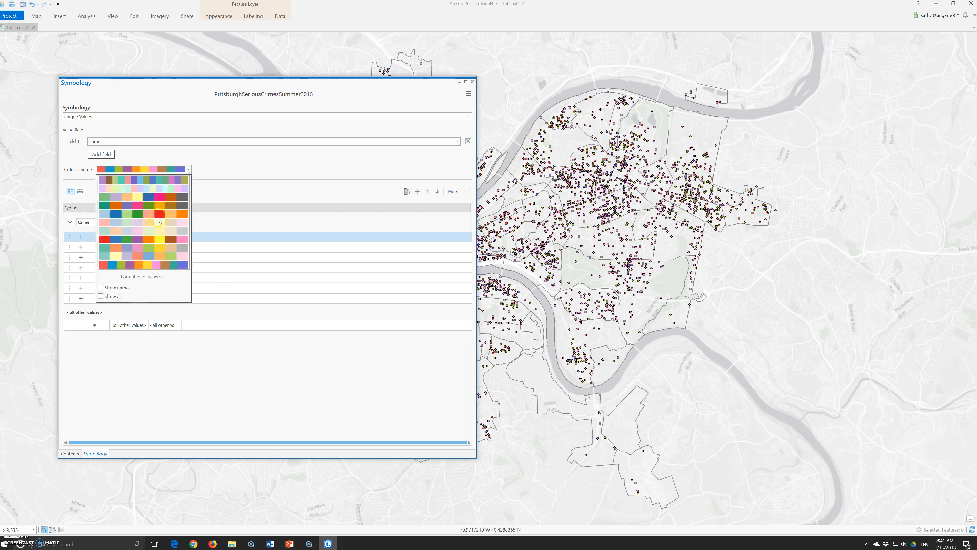
pyautogui.click(130, 240)
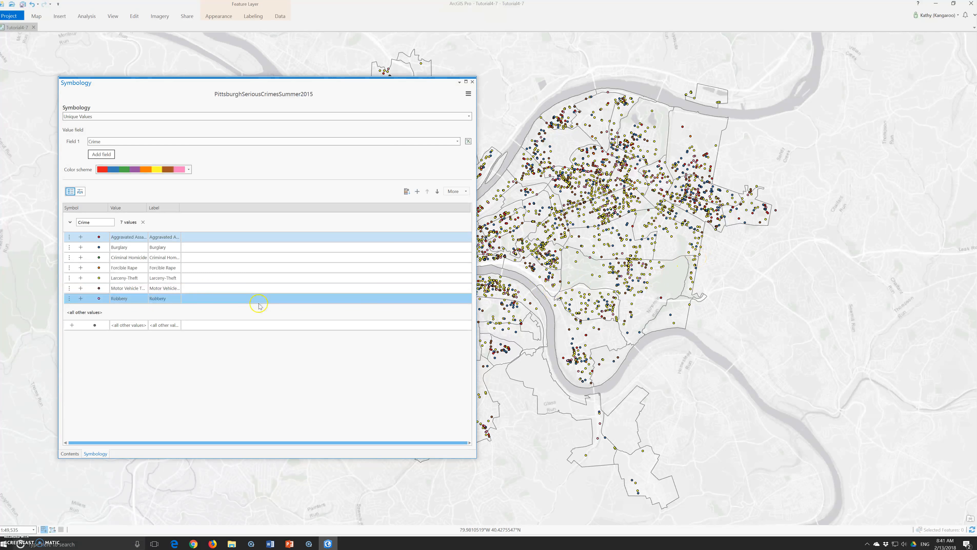
pyautogui.click(454, 193)
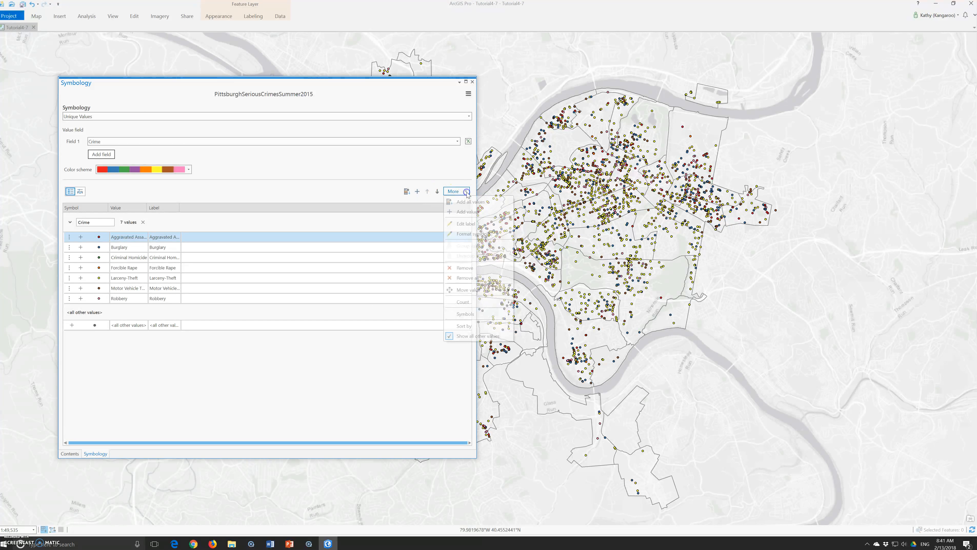
pyautogui.click(449, 337)
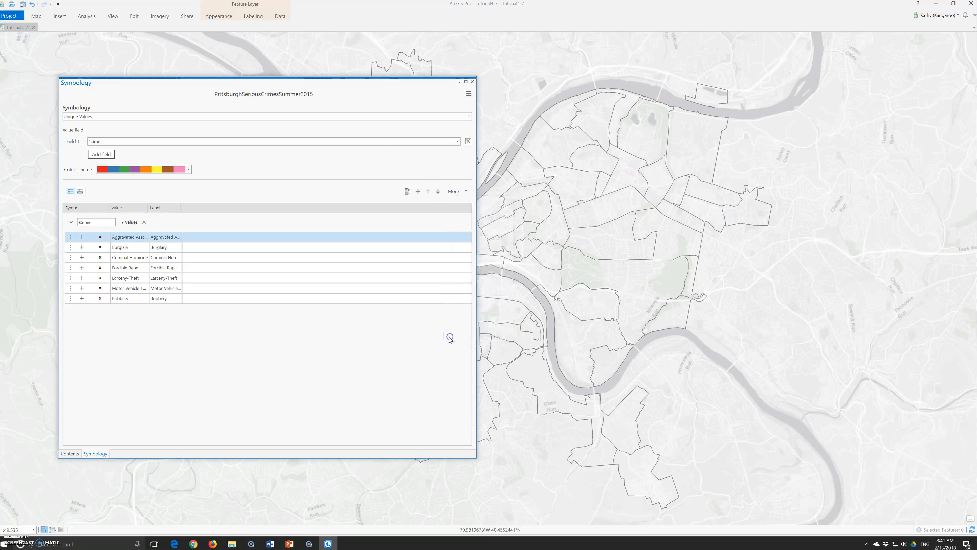
# - Close the Symbology pane and save the project
pyautogui.click(472, 82)
pyautogui.click(782, 237)
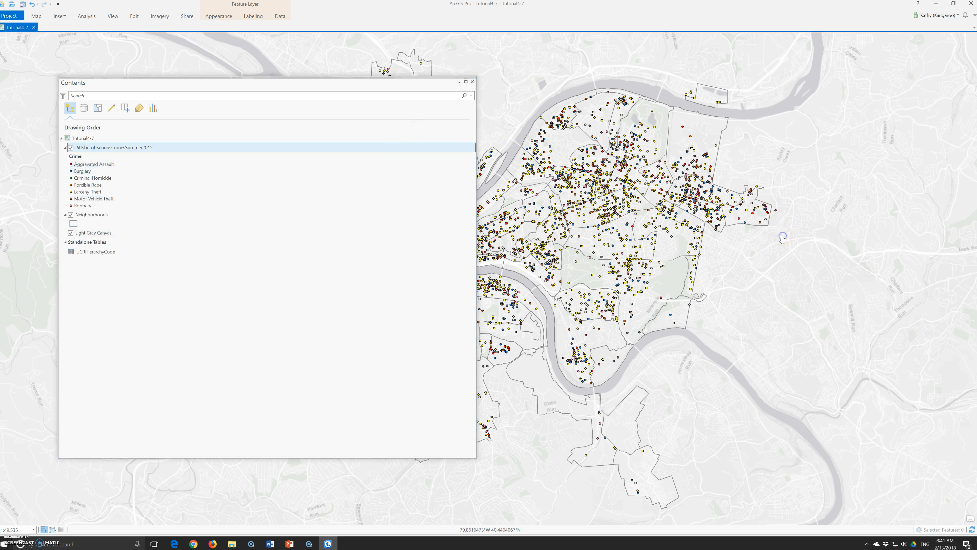
pyautogui.click(7, 18)
pyautogui.click(12, 69)
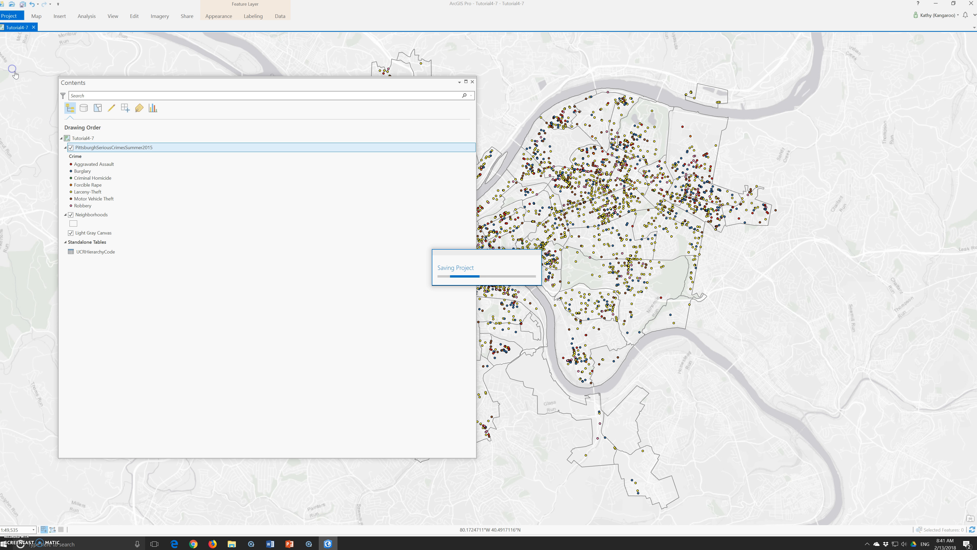
pyautogui.click(484, 273)
pyautogui.click(520, 331)
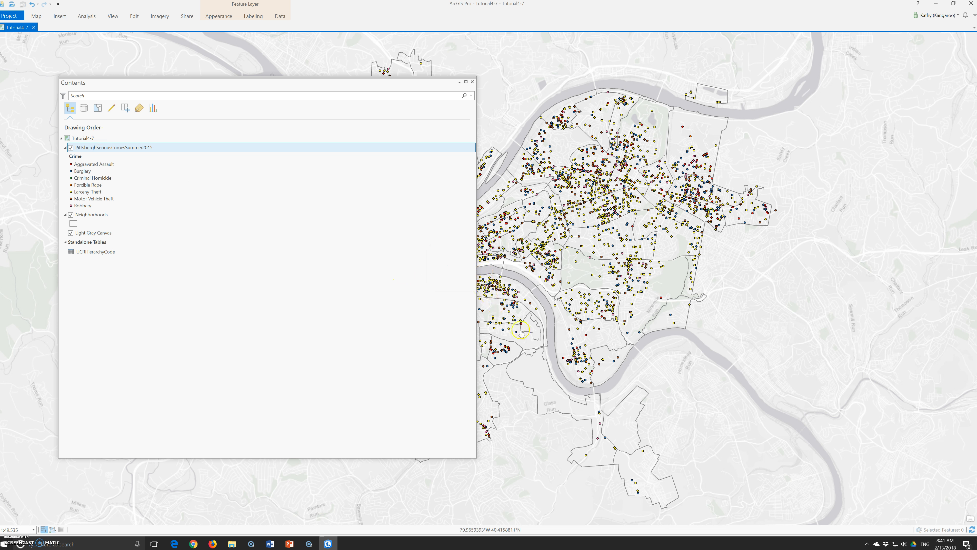
pyautogui.click(516, 406)
# - Close ArcGIS Pro and switch to the Lecture05 PowerPoint presentation, maximizing its window
pyautogui.click(970, 4)
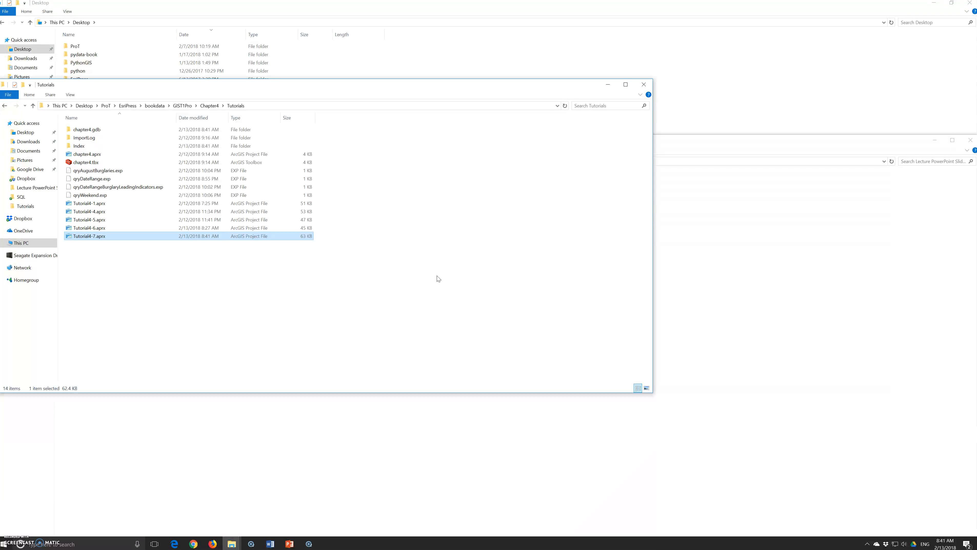
pyautogui.click(437, 282)
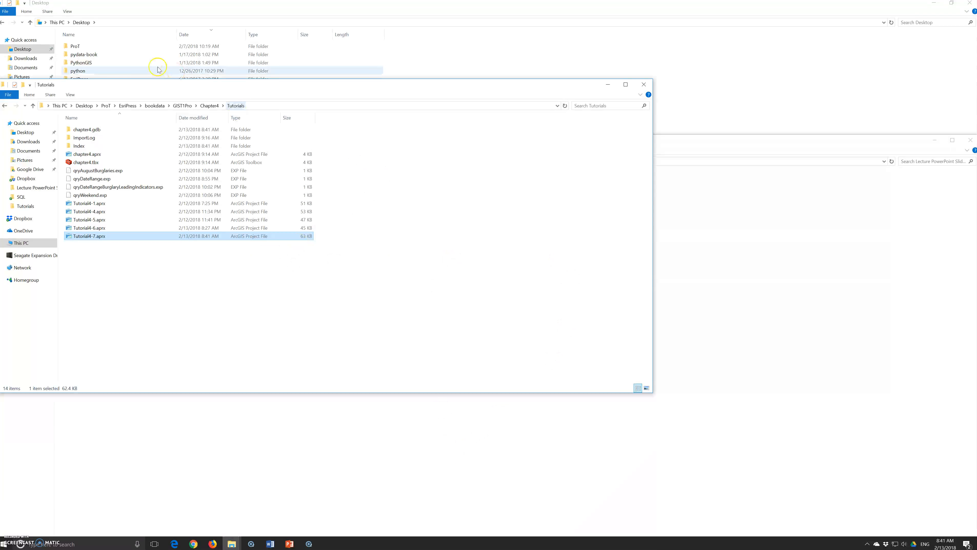
pyautogui.click(289, 543)
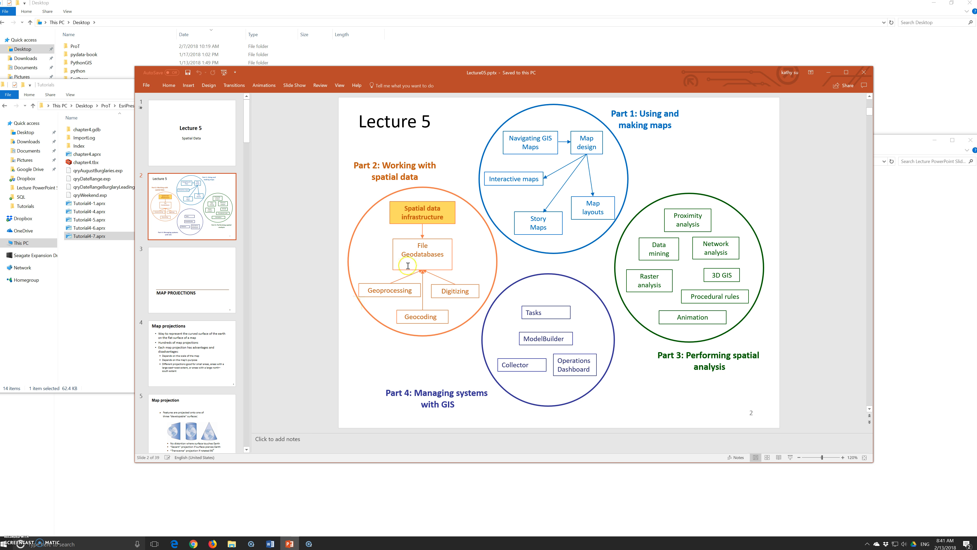
pyautogui.click(846, 72)
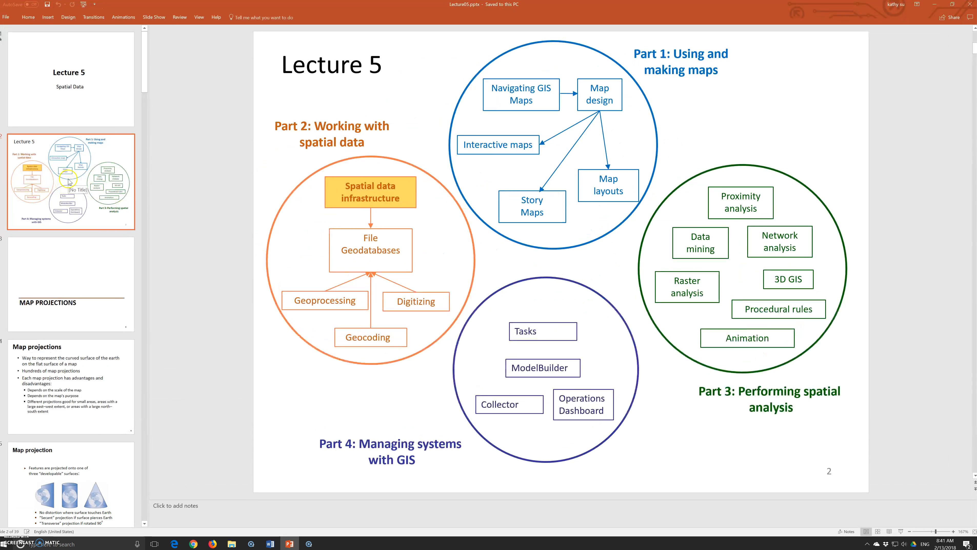